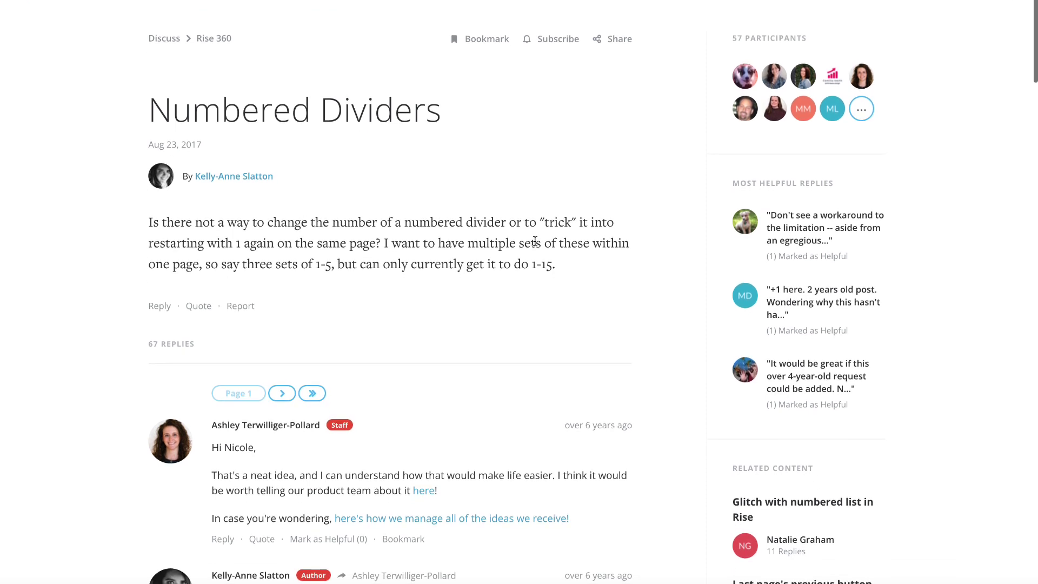
# - Read through the replies in the forum's Numbered Dividers thread
pyautogui.click(467, 241)
pyautogui.moveTo(467, 241); pyautogui.dragTo(606, 242)
pyautogui.click(593, 240)
pyautogui.doubleClick(175, 263)
pyautogui.click(224, 255)
pyautogui.scroll(-9, 404, 270)
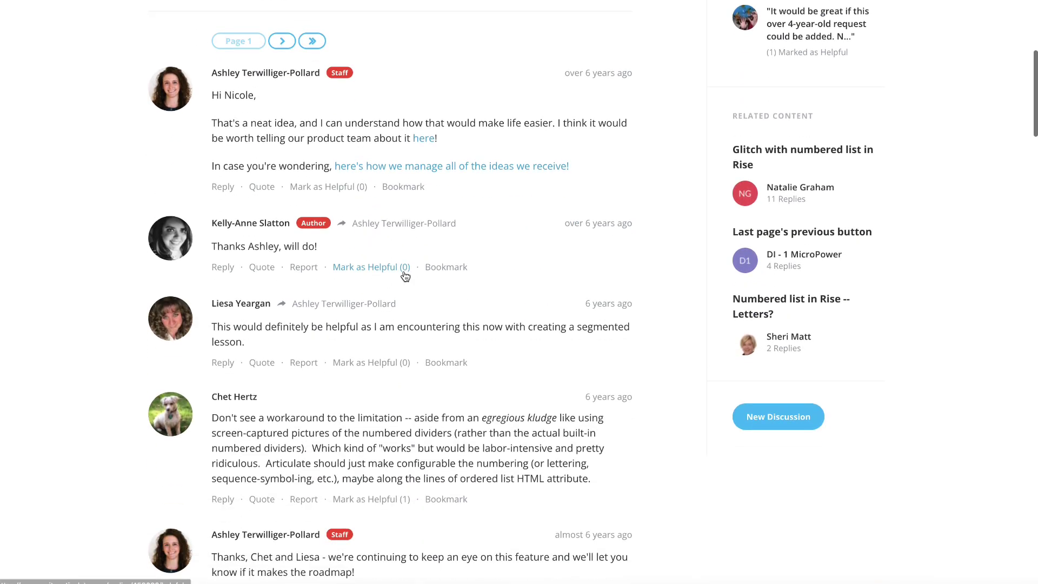
pyautogui.scroll(8, 405, 274)
pyautogui.scroll(2, 403, 272)
pyautogui.scroll(-15, 404, 272)
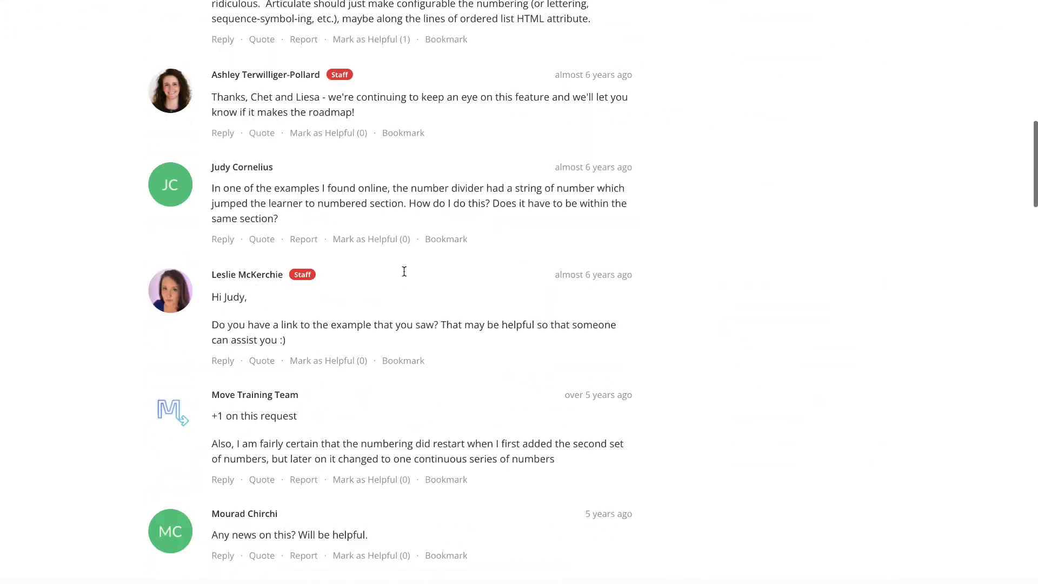
pyautogui.scroll(8, 404, 271)
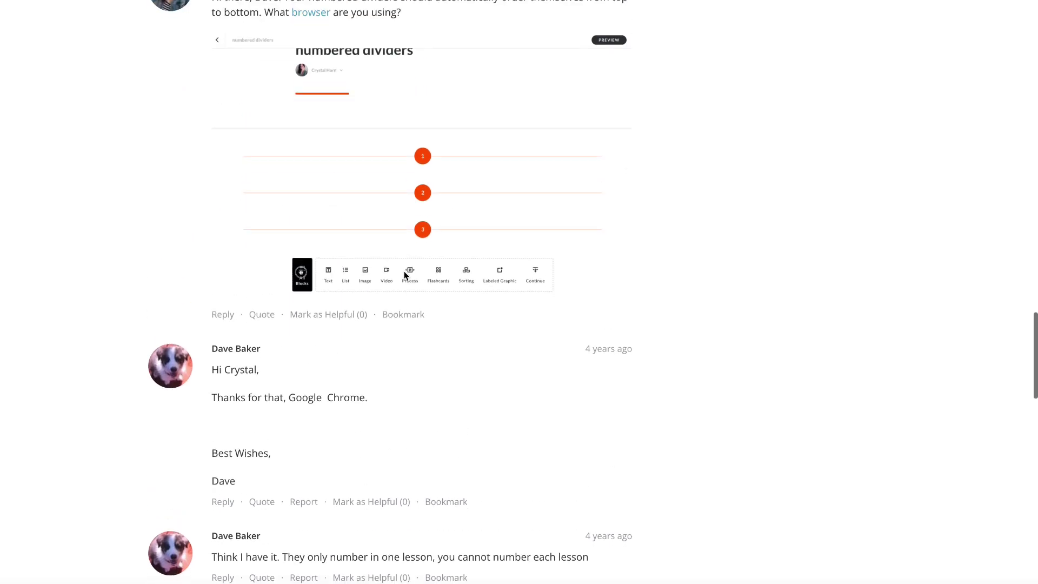
pyautogui.scroll(20, 404, 274)
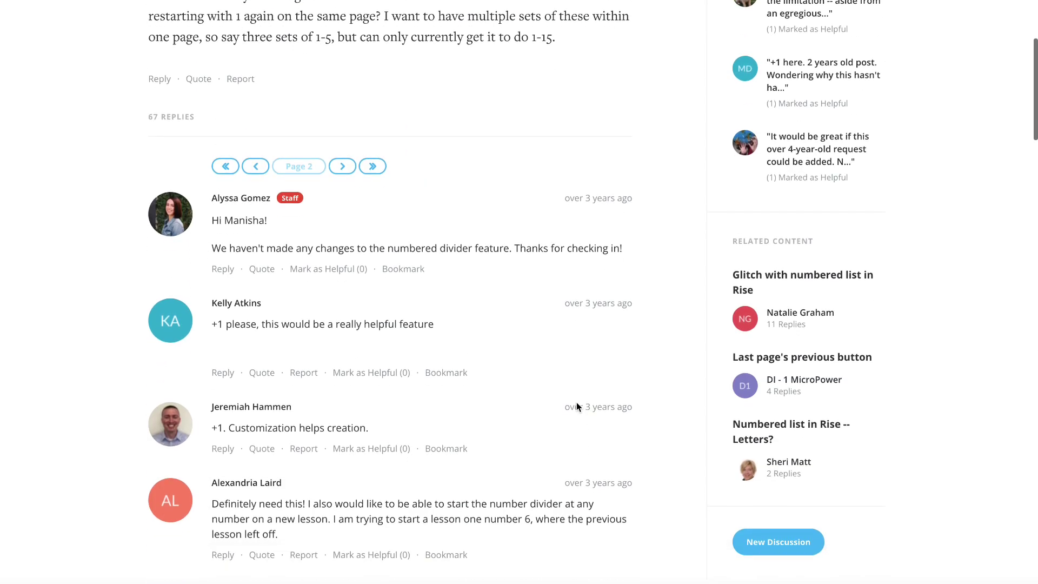
pyautogui.scroll(-15, 302, 416)
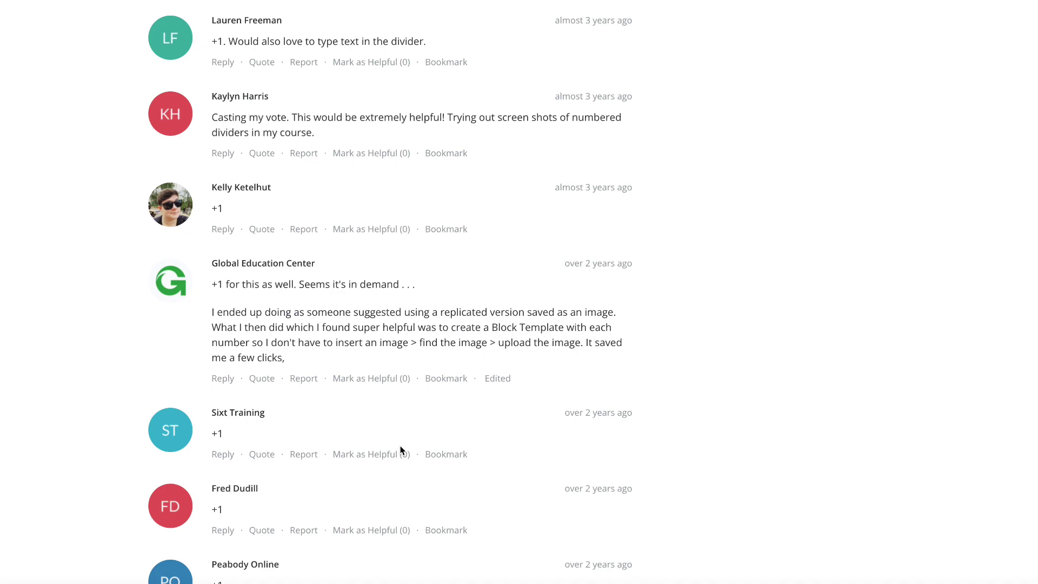
pyautogui.scroll(-20, 399, 449)
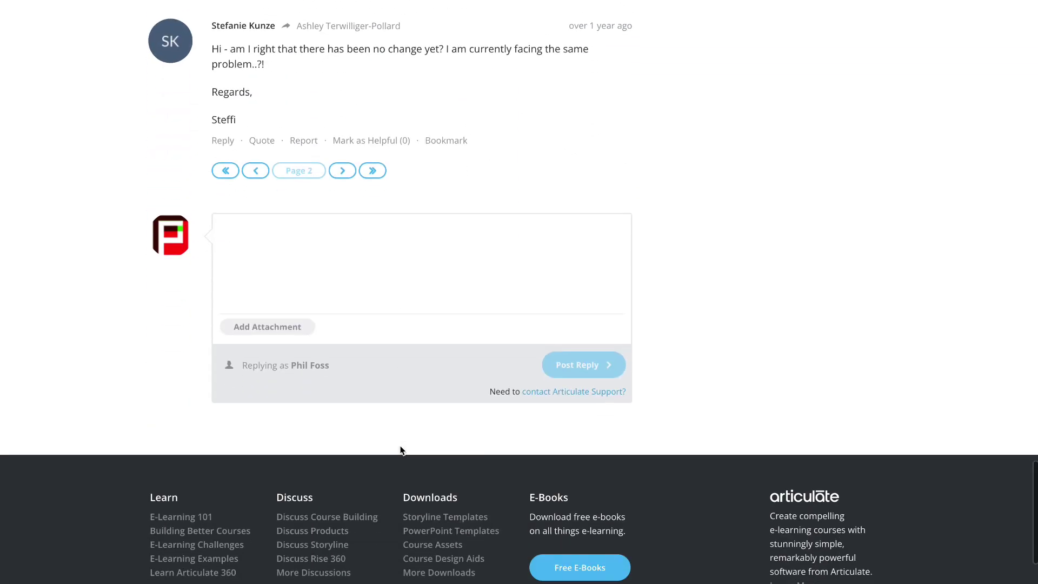
pyautogui.scroll(3, 400, 450)
# - Move to the next page of replies and return to the top of the thread
pyautogui.click(342, 335)
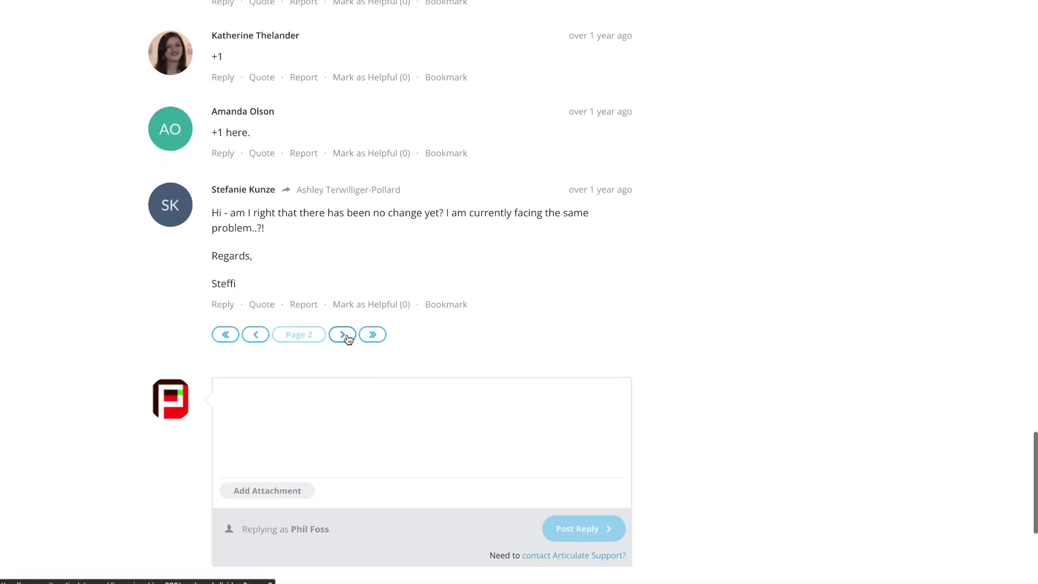
pyautogui.scroll(-15, 403, 433)
pyautogui.scroll(-3, 403, 433)
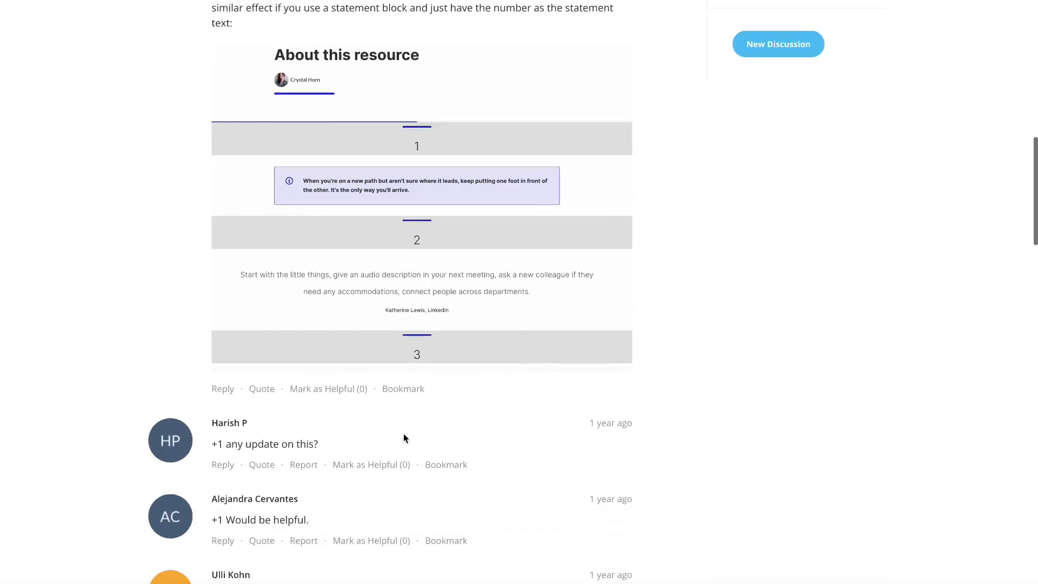
pyautogui.scroll(1, 403, 433)
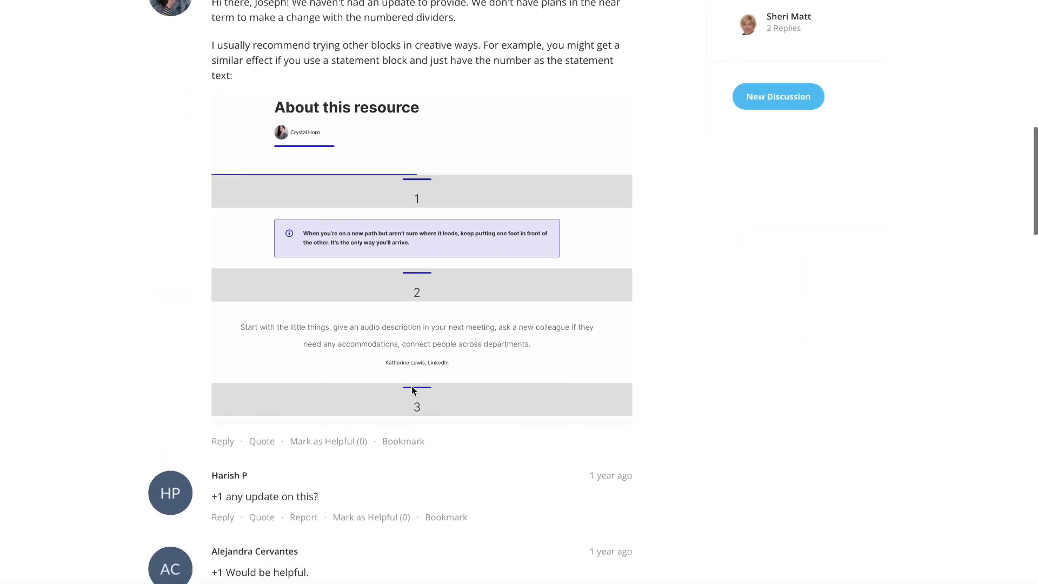
pyautogui.scroll(-8, 424, 419)
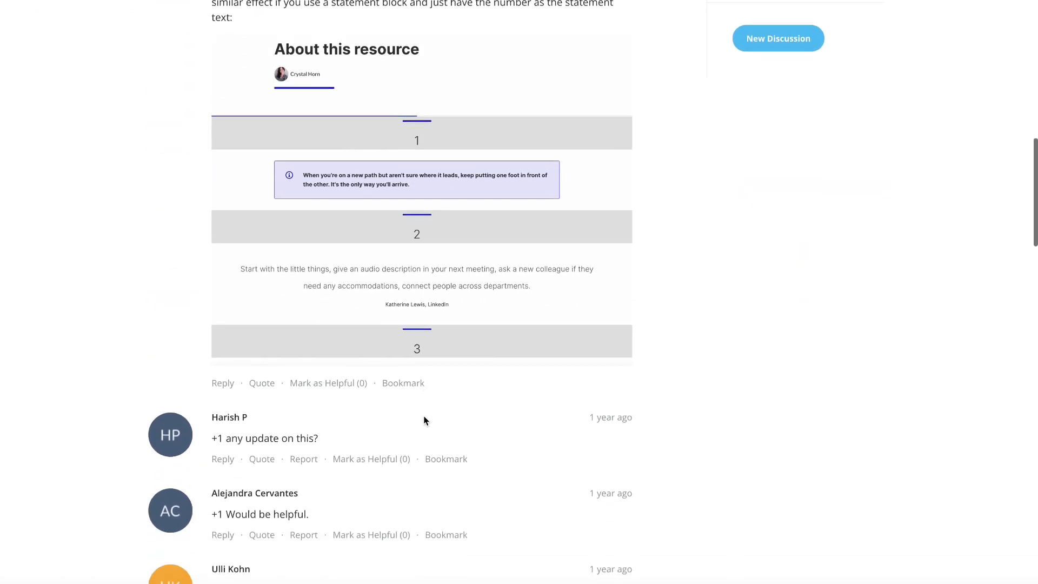
pyautogui.scroll(-20, 424, 419)
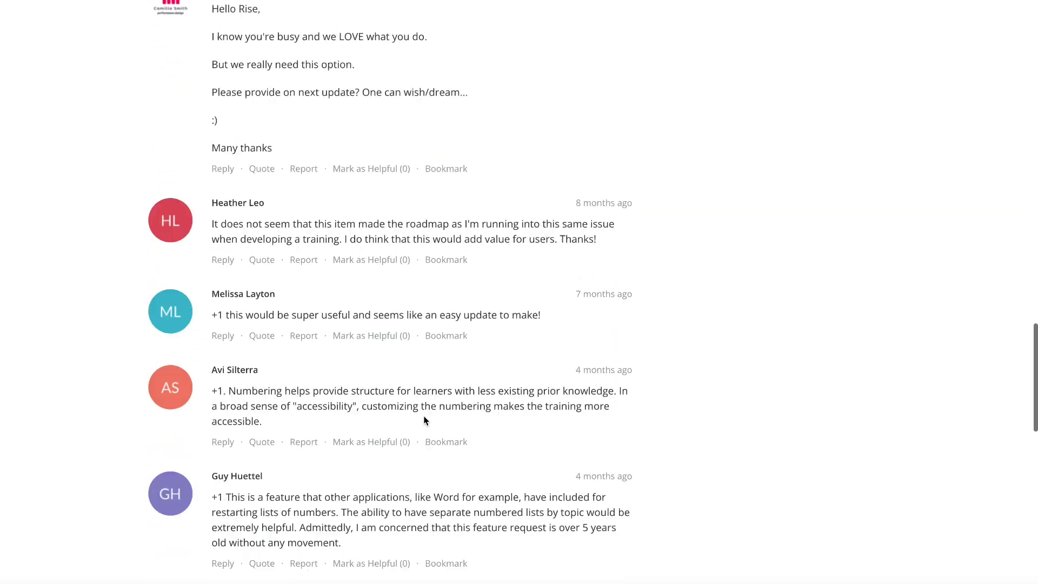
pyautogui.press('Home')
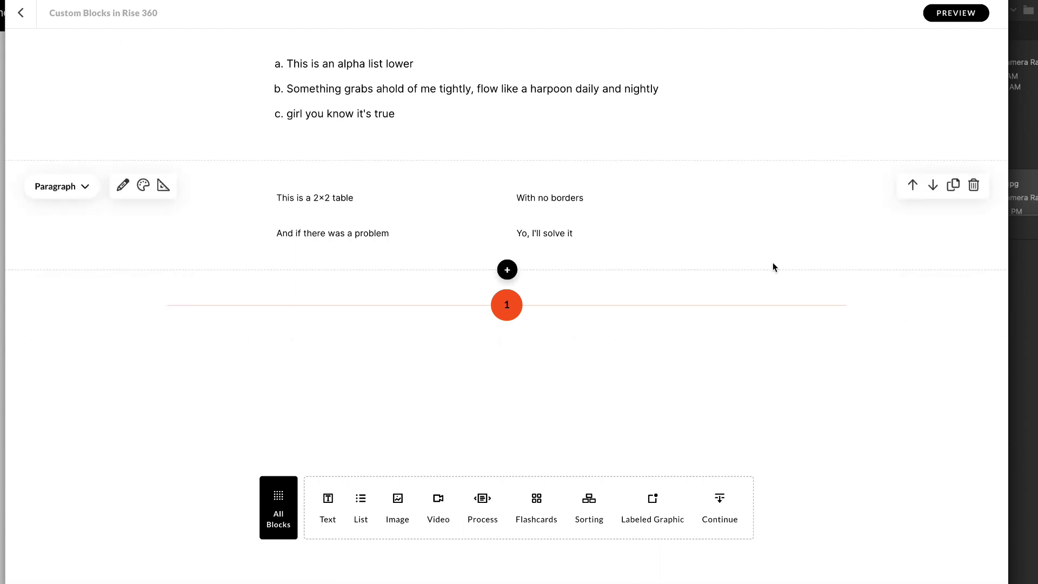
# - Duplicate the numbered divider below the 2×2 table twice, adding dividers 2 and 3
pyautogui.scroll(5, 773, 267)
pyautogui.scroll(-5, 773, 267)
pyautogui.scroll(-2, 684, 285)
pyautogui.click(953, 170)
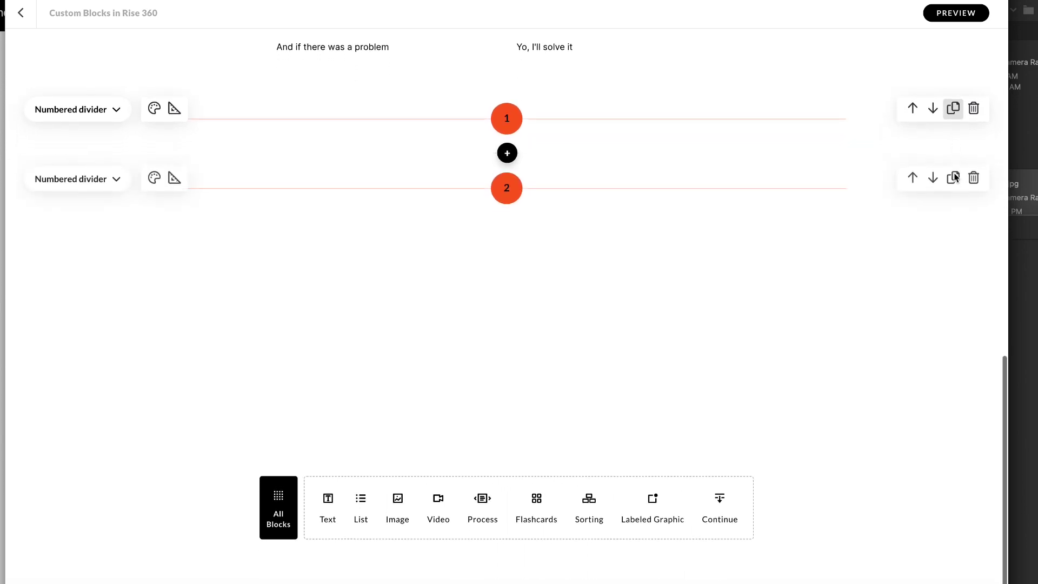
pyautogui.click(953, 107)
pyautogui.scroll(3, 708, 202)
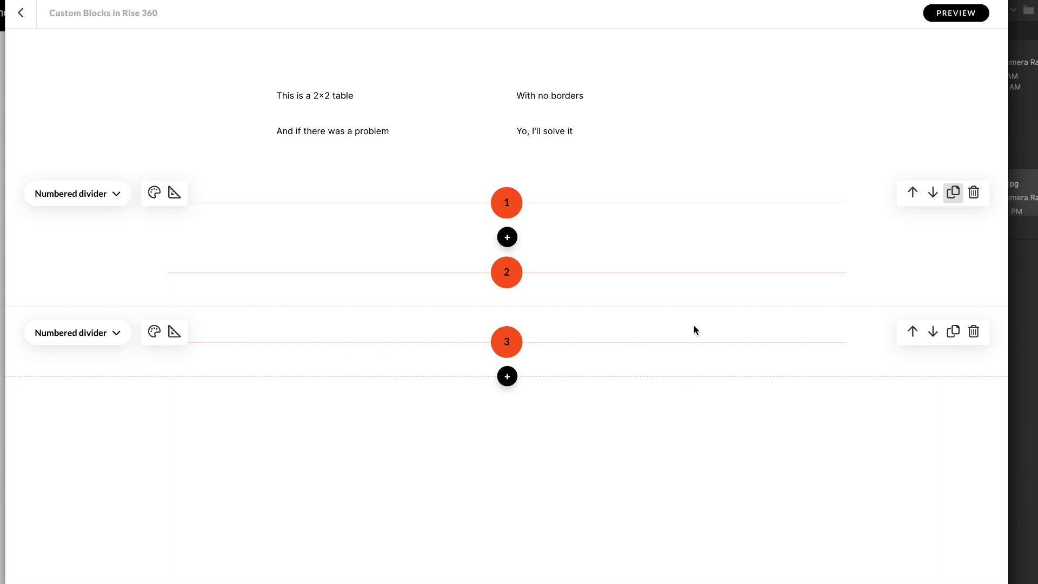
pyautogui.scroll(20, 693, 325)
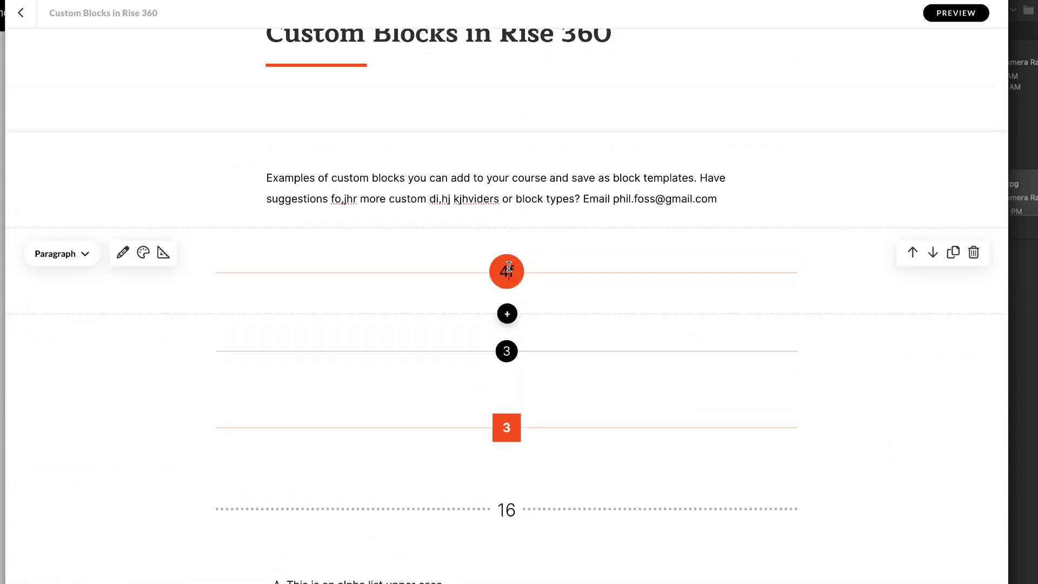
# - Renumber the orange circle divider from 4f to 1 and the orange square to 5
pyautogui.moveTo(514, 267); pyautogui.dragTo(503, 266)
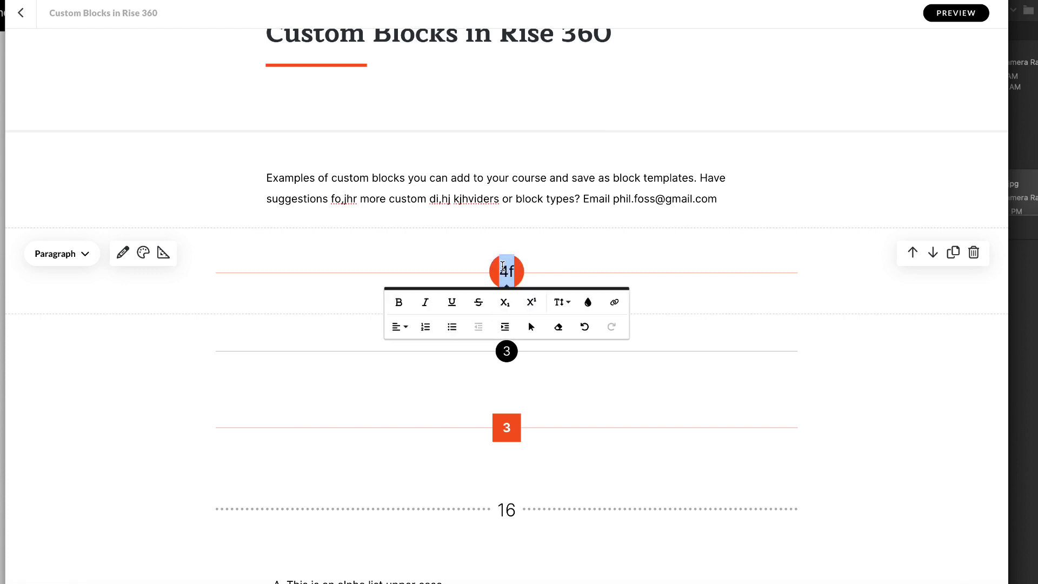
pyautogui.write('1')
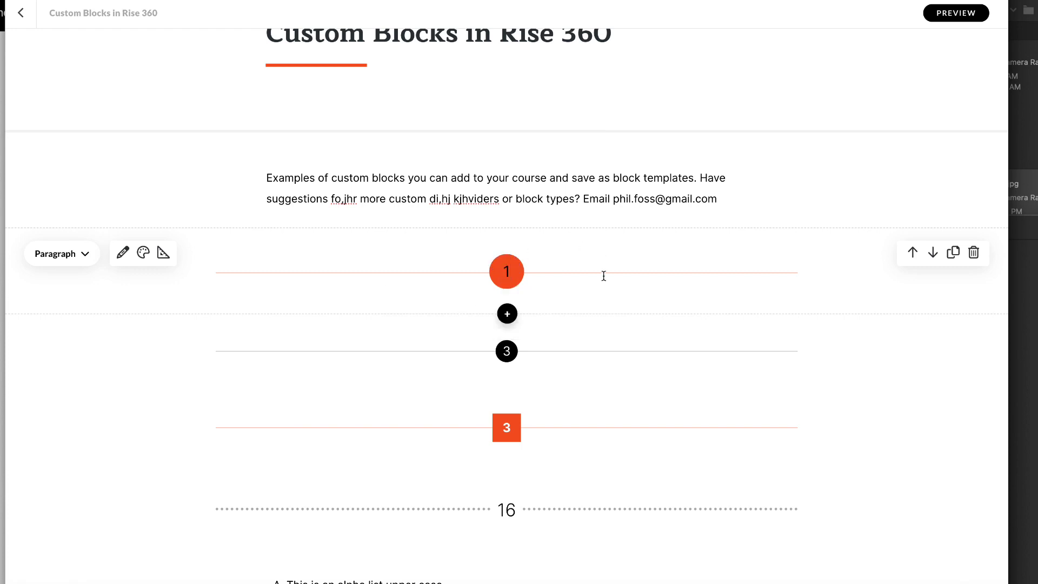
pyautogui.doubleClick(505, 427)
pyautogui.write('5')
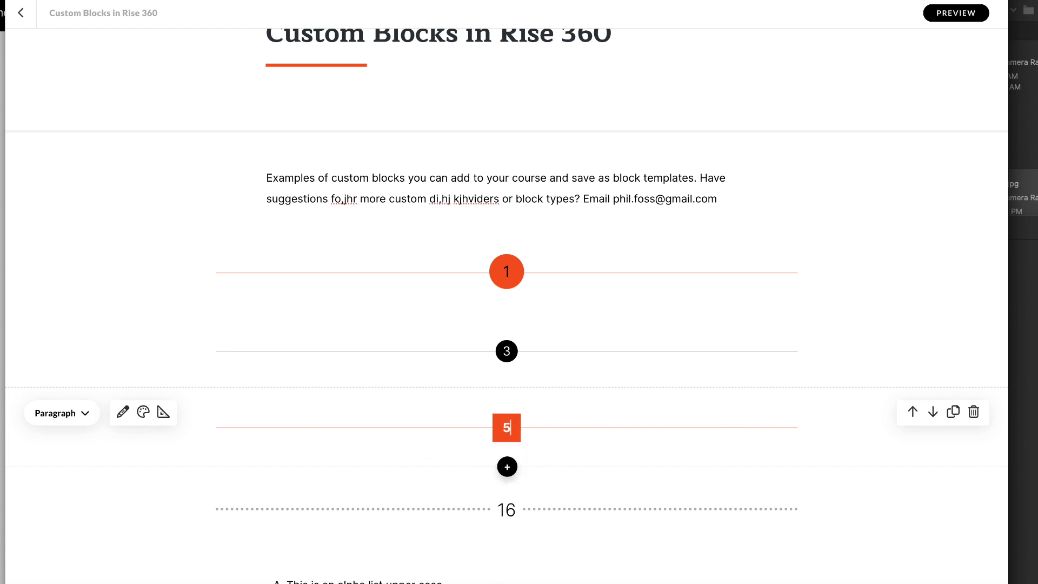
# - Change the dotted-line divider's number from 16 to 6
pyautogui.click(508, 508)
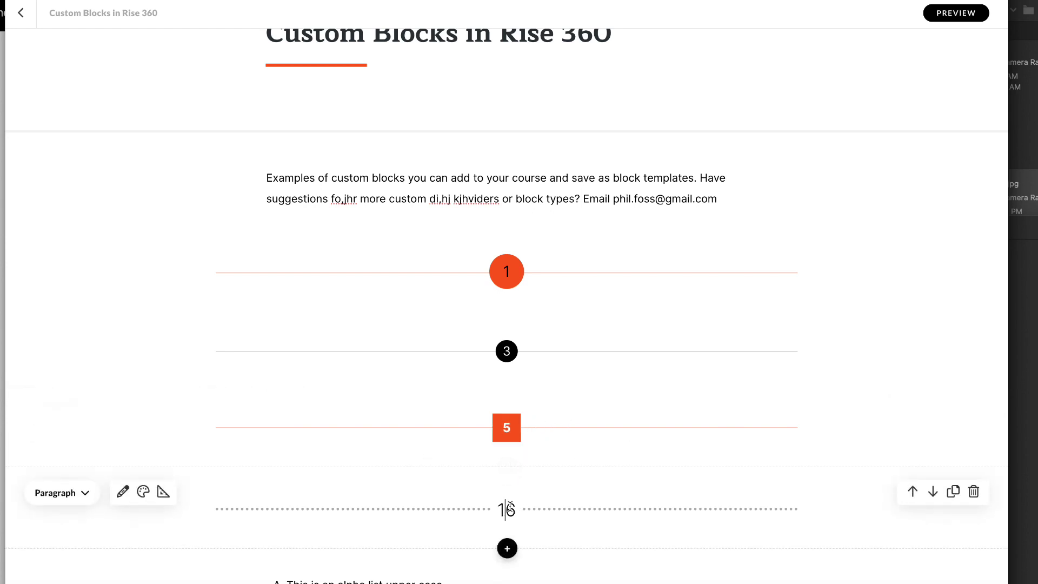
pyautogui.write('7')
pyautogui.press('Return')
pyautogui.press('BackSpace')
pyautogui.press('BackSpace')
pyautogui.press('BackSpace')
pyautogui.scroll(-3, 603, 470)
pyautogui.scroll(-1, 603, 470)
pyautogui.scroll(3, 621, 452)
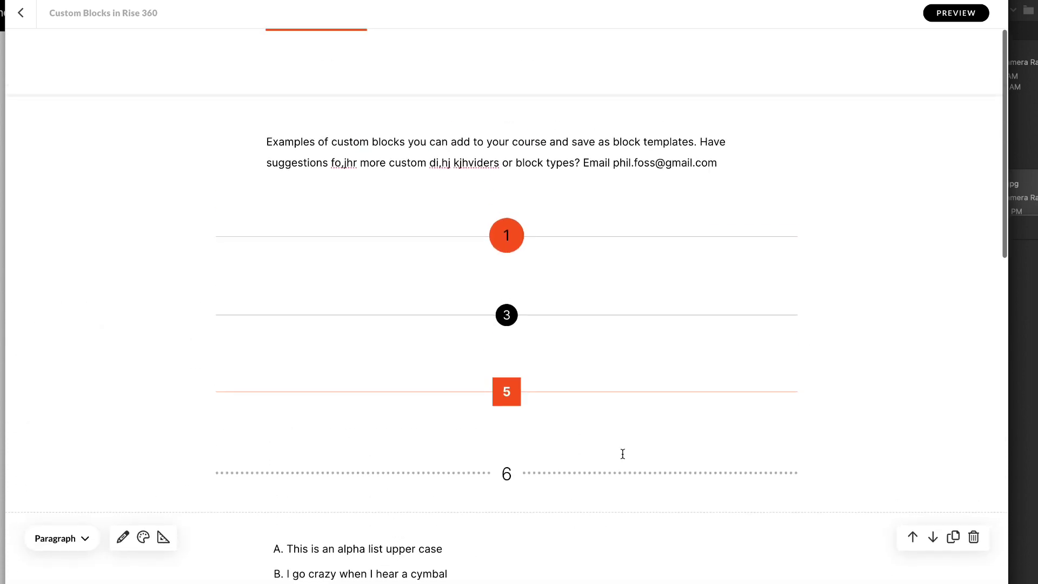
pyautogui.scroll(1, 622, 454)
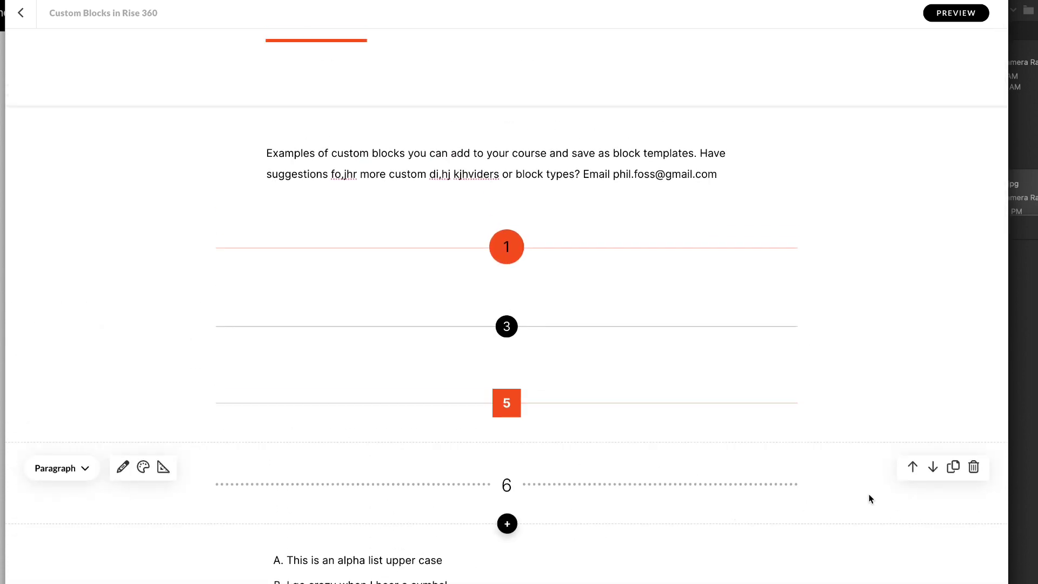
# - Insert the 'number divider custom' block template below the 6 divider and renumber it 22
pyautogui.click(507, 524)
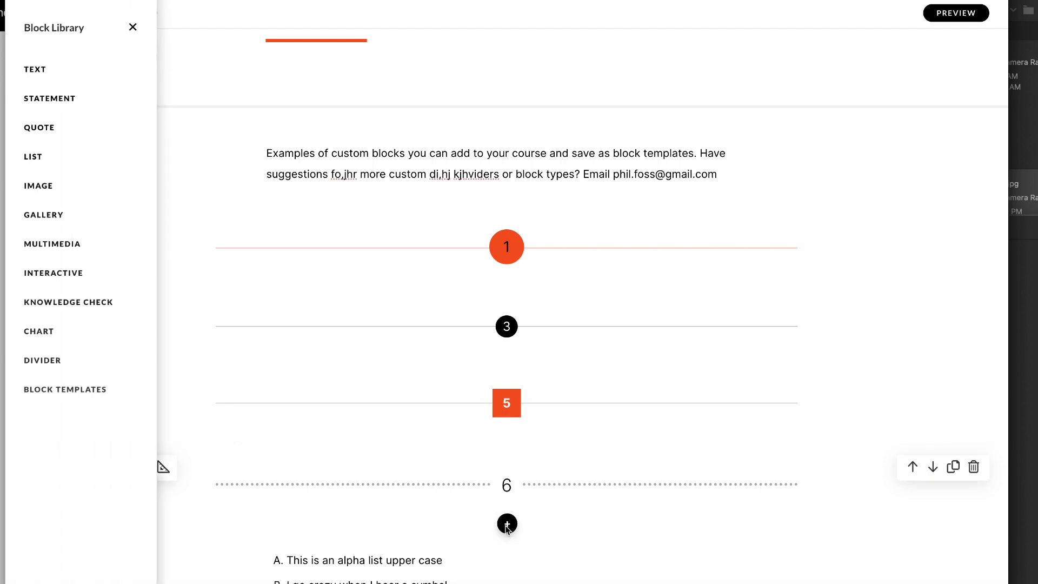
pyautogui.click(103, 391)
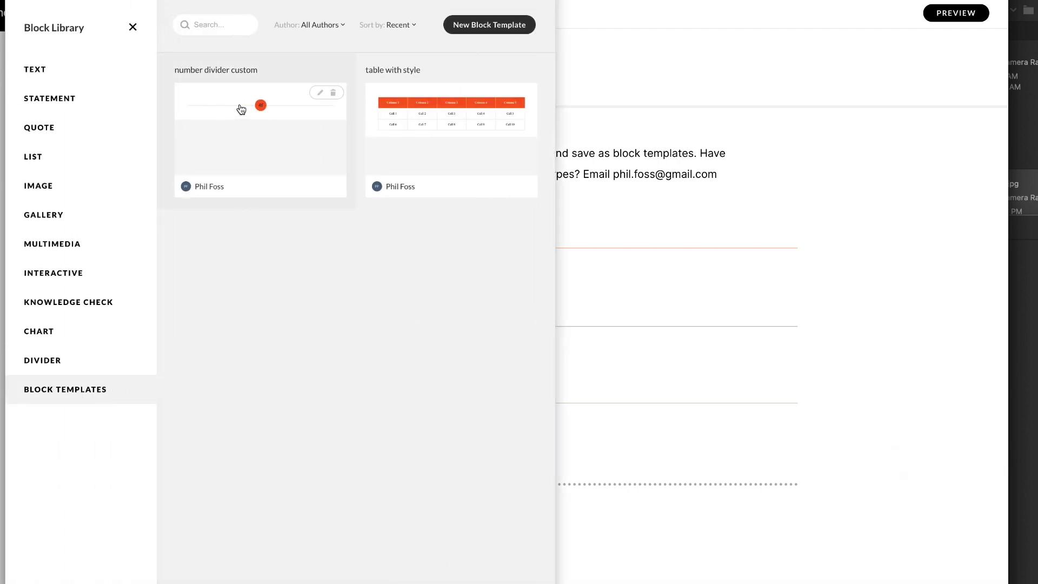
pyautogui.click(648, 187)
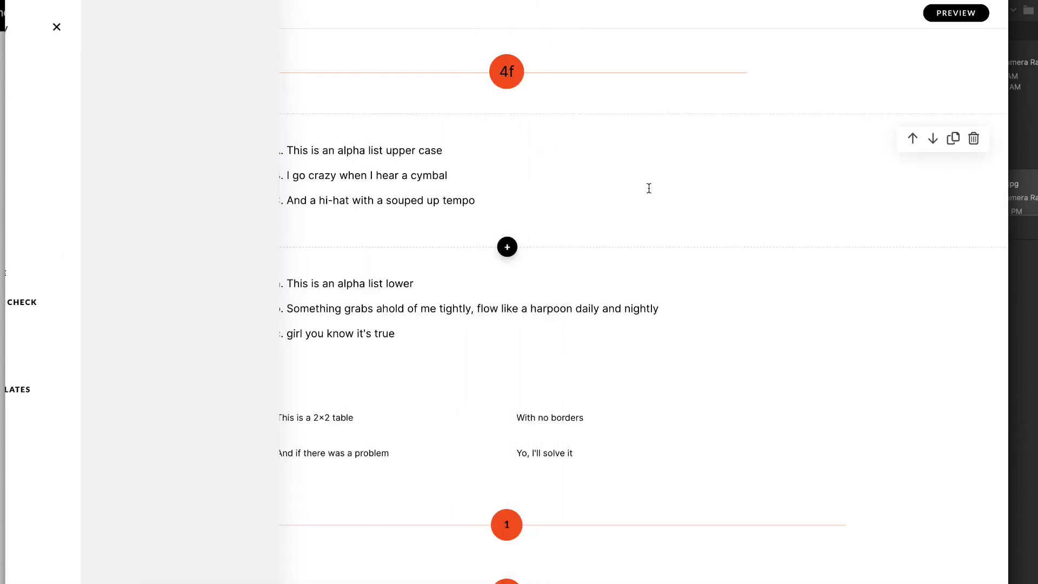
pyautogui.scroll(5, 648, 187)
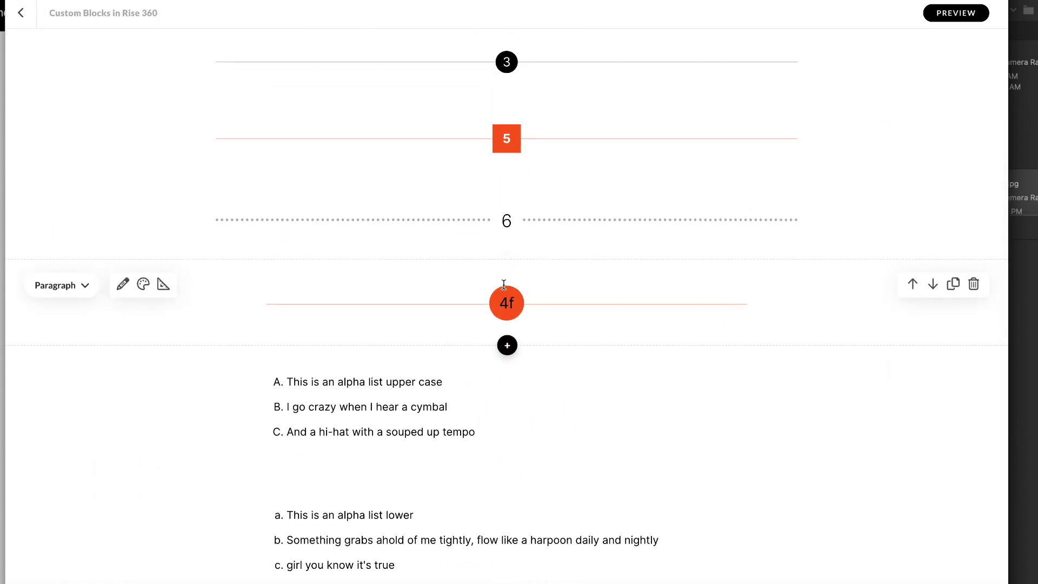
pyautogui.doubleClick(514, 301)
pyautogui.write('22')
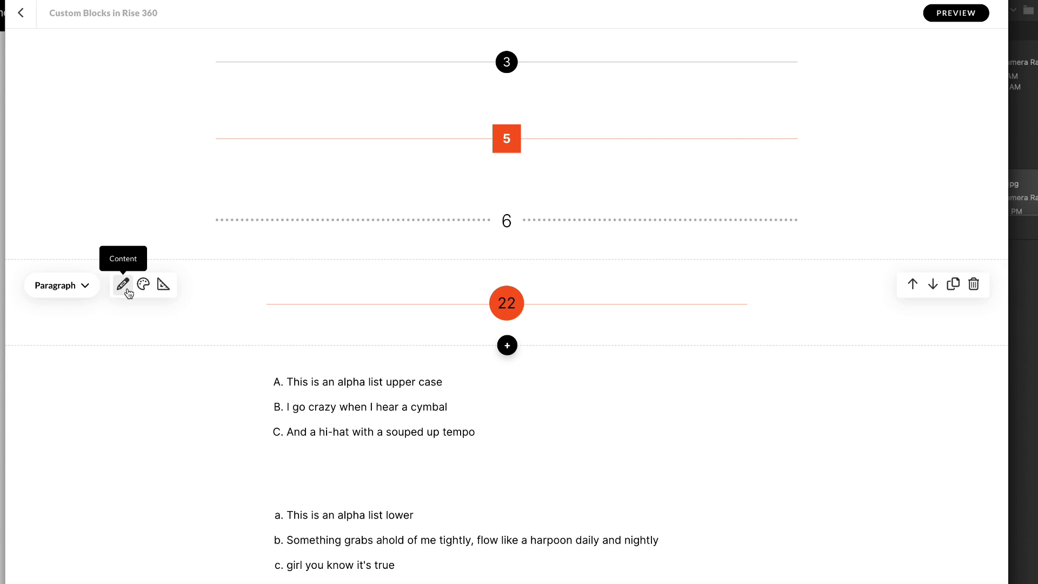
# - Set the 22 divider block's content width to Large
pyautogui.click(162, 284)
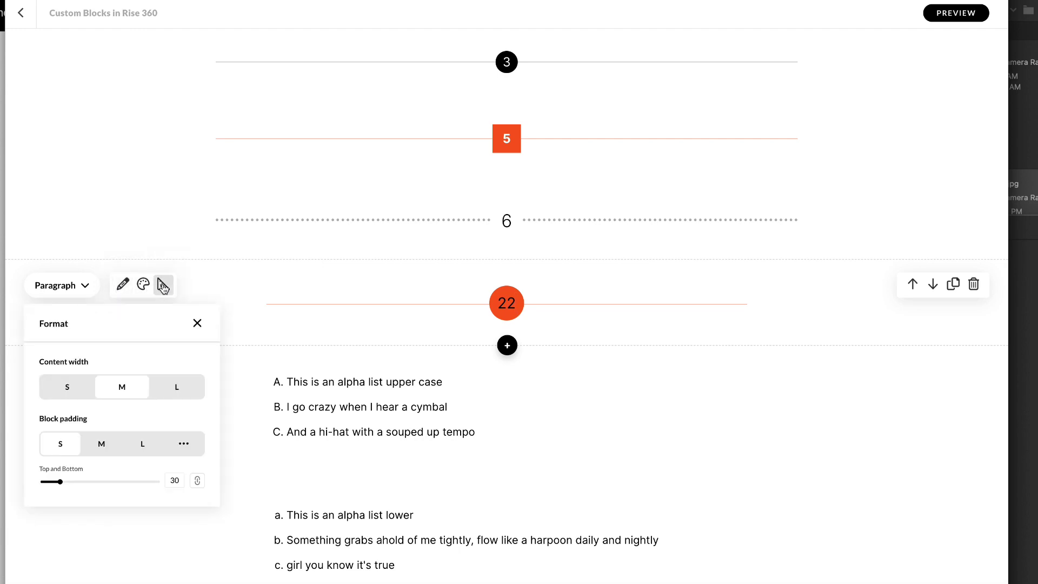
pyautogui.click(174, 390)
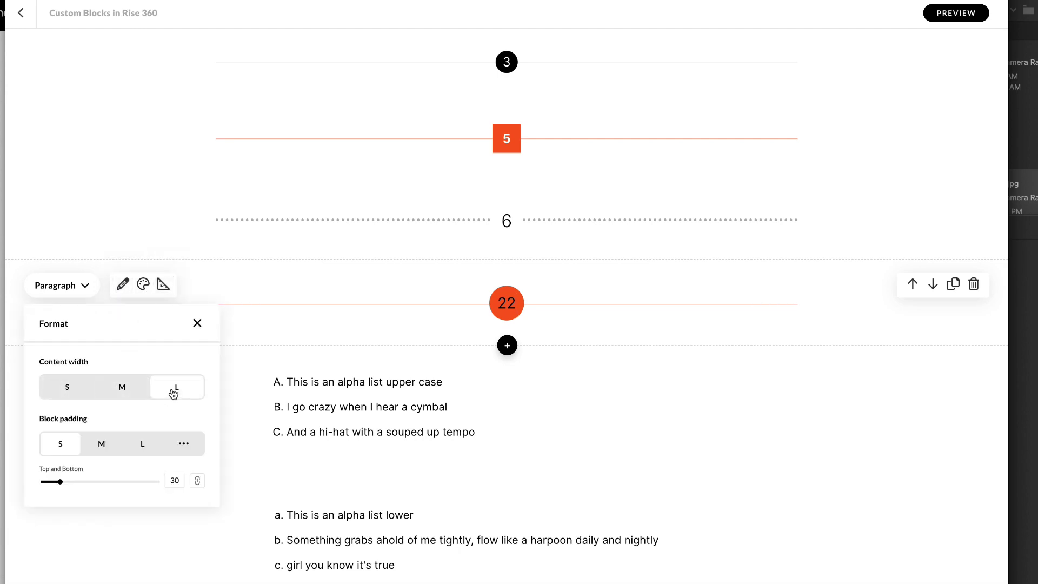
pyautogui.click(248, 344)
pyautogui.scroll(1, 600, 317)
pyautogui.scroll(-1, 600, 315)
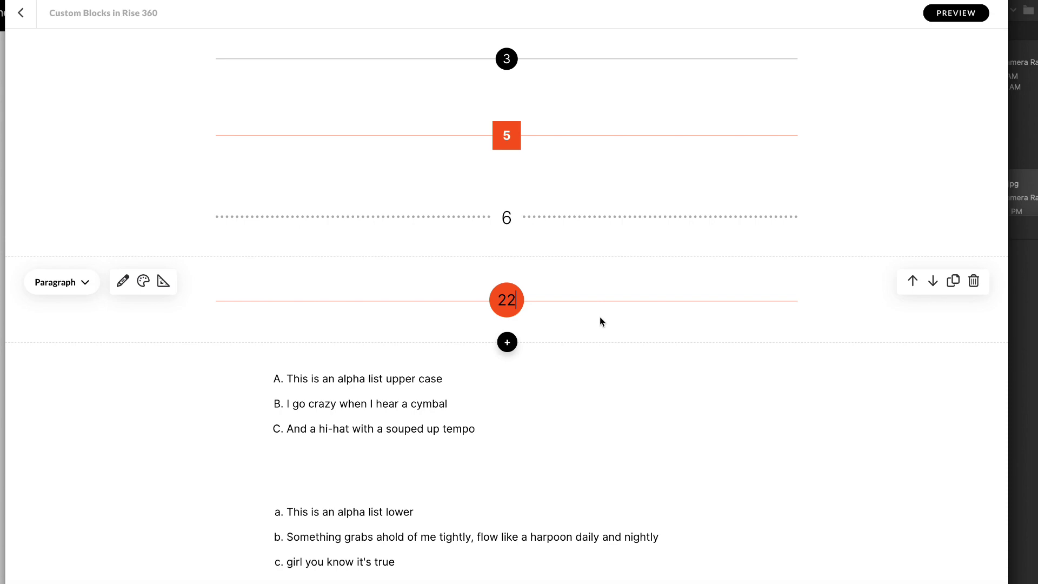
pyautogui.scroll(2, 599, 317)
pyautogui.scroll(2, 600, 317)
pyautogui.scroll(-4, 599, 317)
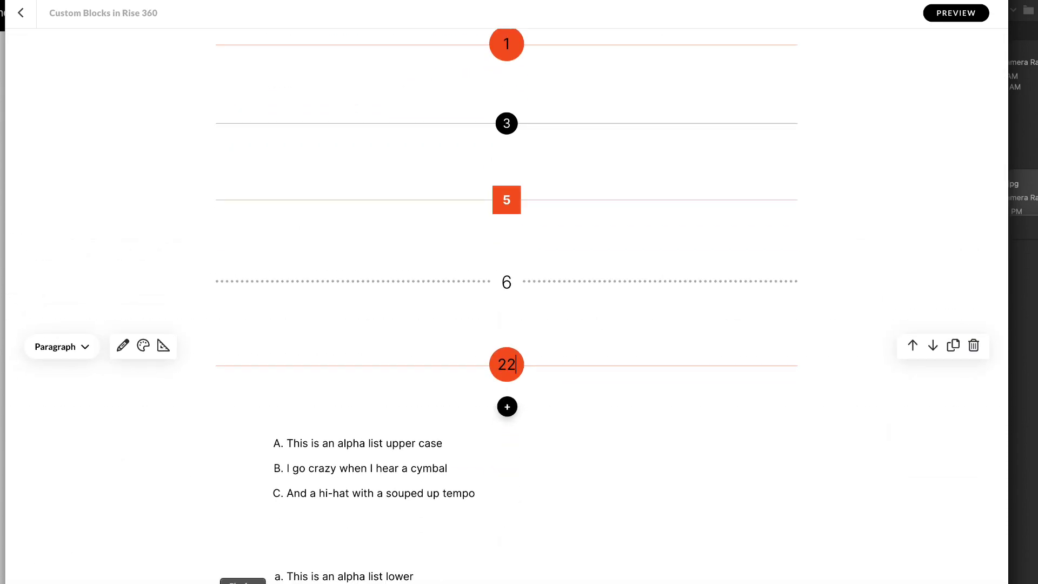
pyautogui.hotkey('ctrl', 'Tab')
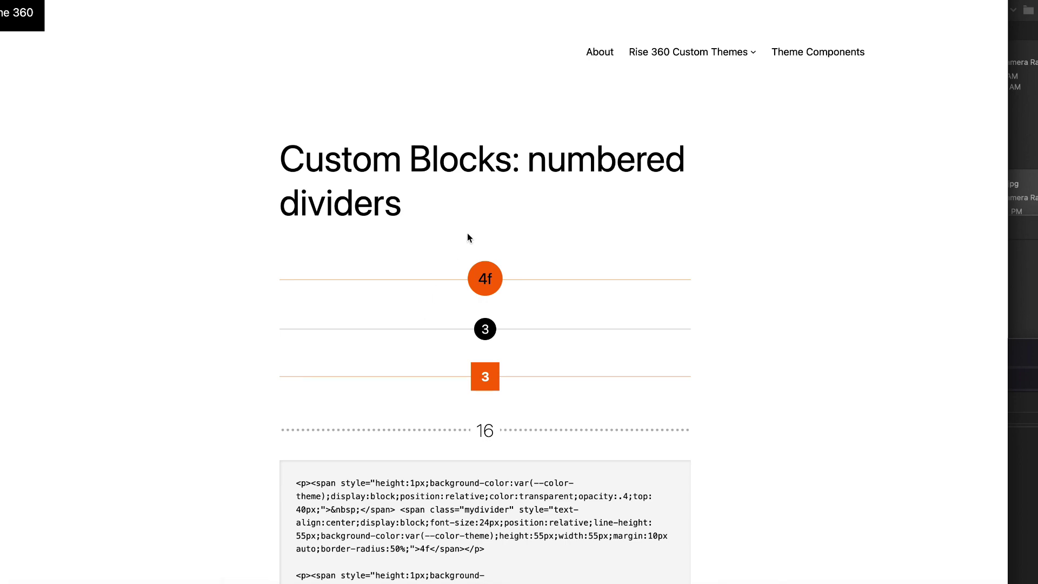
# - Highlight the dotted-line 16 divider's full HTML code on the web page, then return to Rise 360
pyautogui.scroll(-8, 781, 332)
pyautogui.scroll(4, 594, 280)
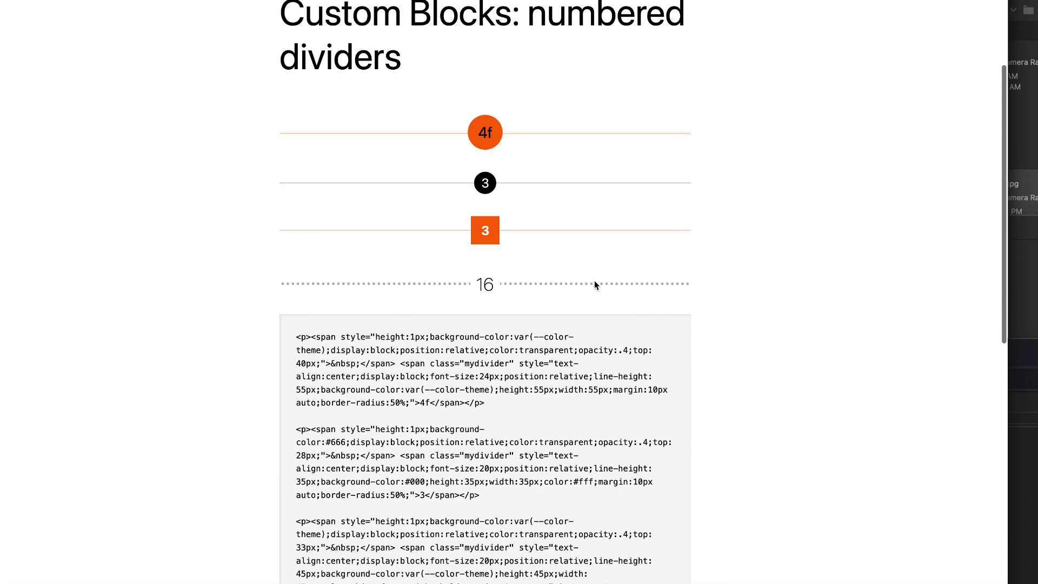
pyautogui.scroll(-4, 482, 378)
pyautogui.scroll(1, 482, 377)
pyautogui.scroll(-3, 482, 377)
pyautogui.doubleClick(480, 97)
pyautogui.click(500, 86)
pyautogui.moveTo(356, 516); pyautogui.dragTo(292, 432)
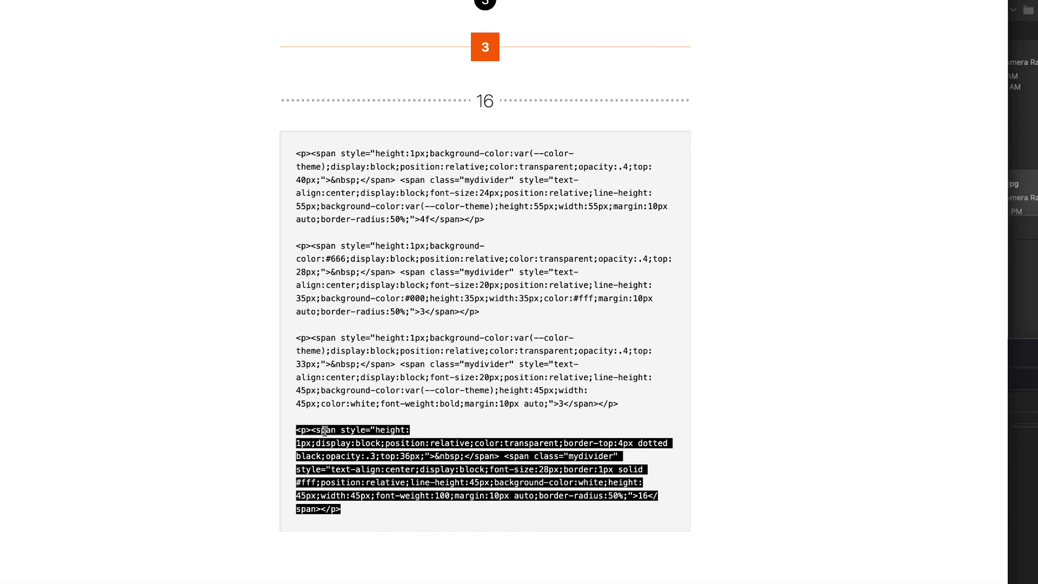
pyautogui.scroll(3, 325, 431)
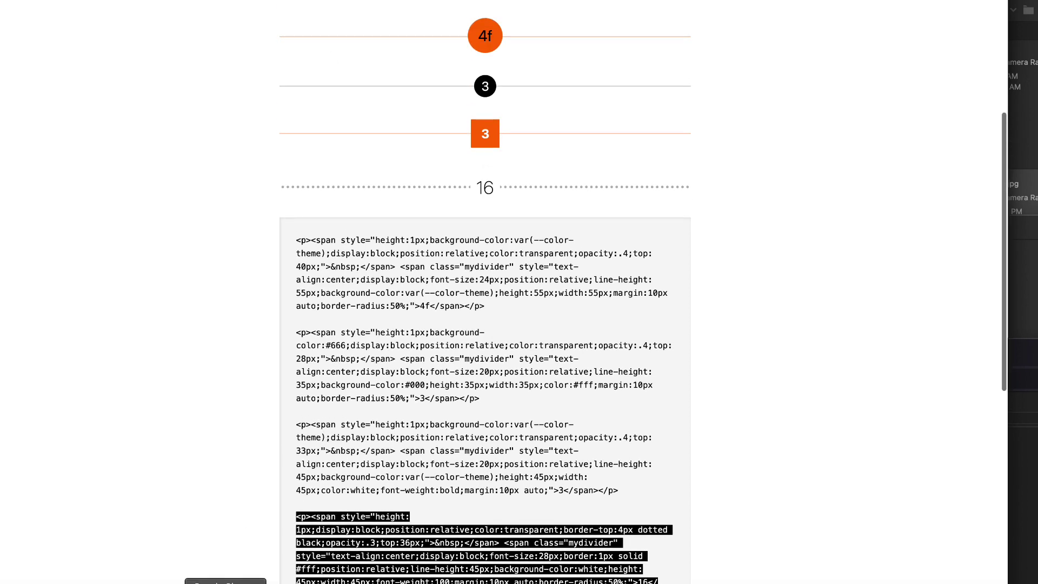
pyautogui.press('super+Tab')
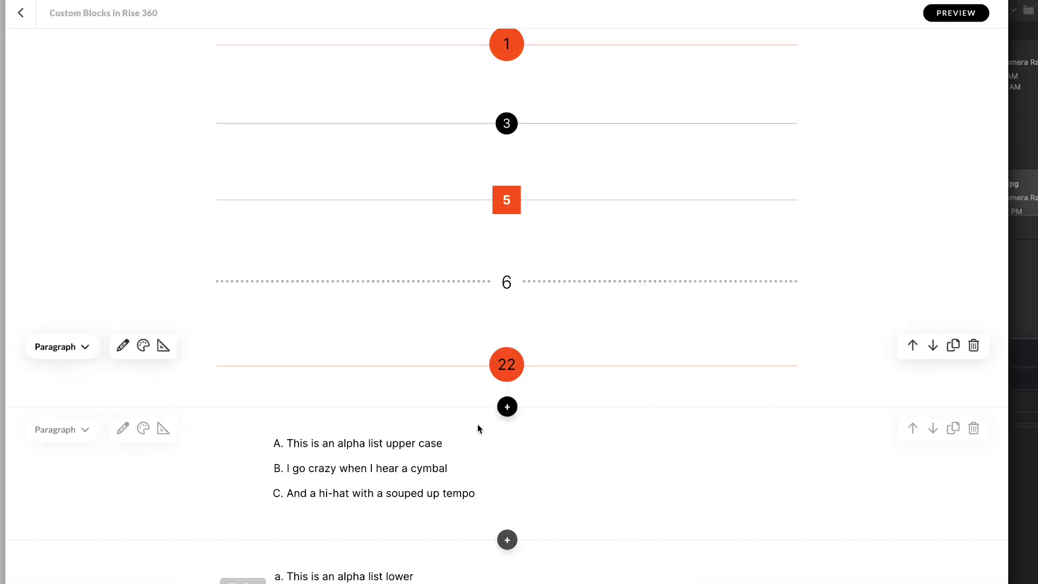
# - Add a Text > Paragraph block below divider 22 with its sample text replaced by ddd
pyautogui.click(507, 406)
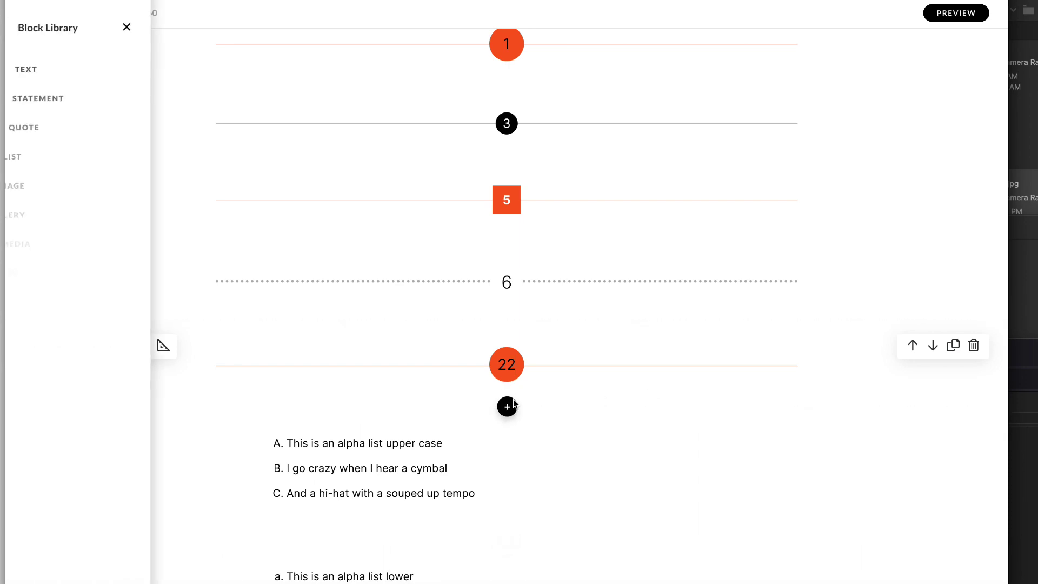
pyautogui.click(65, 73)
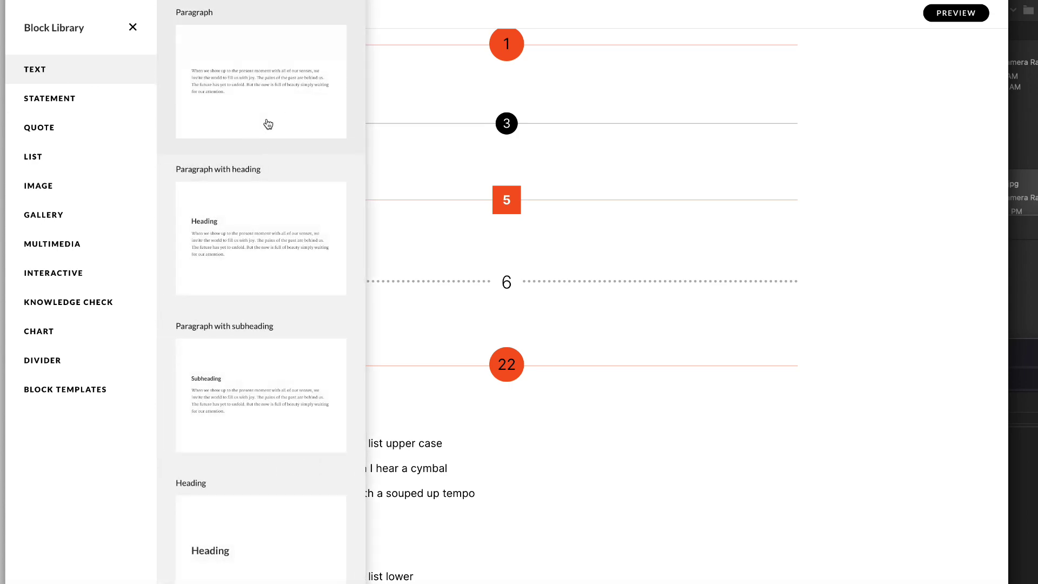
pyautogui.scroll(-5, 482, 354)
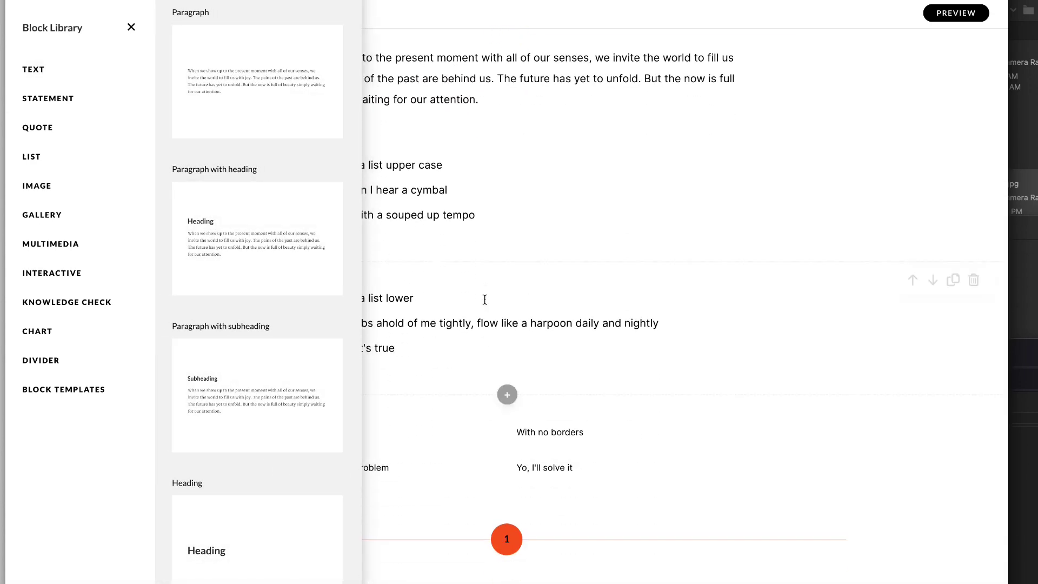
pyautogui.click(484, 296)
pyautogui.moveTo(454, 278); pyautogui.dragTo(407, 280)
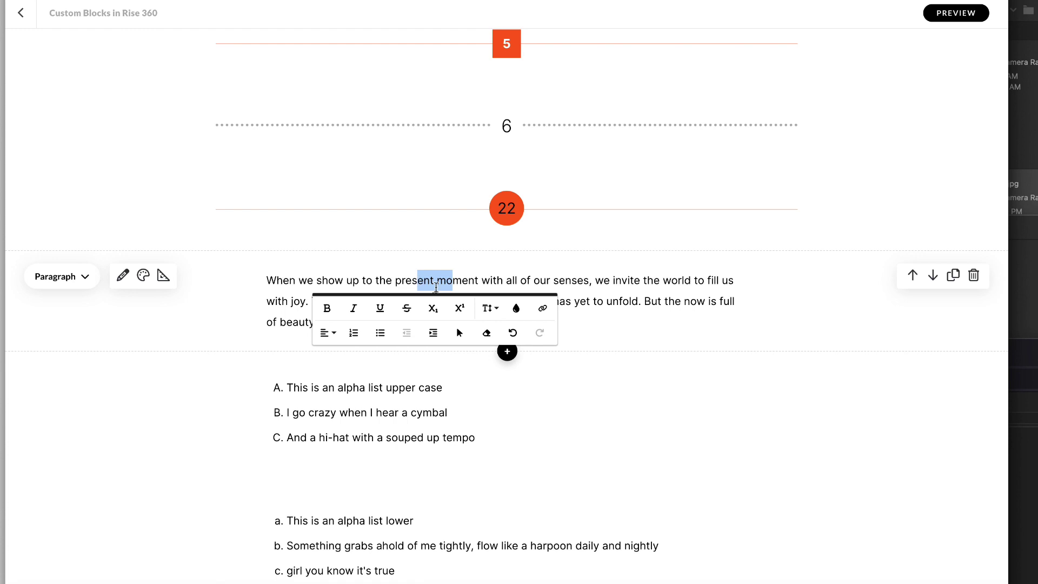
pyautogui.moveTo(478, 322); pyautogui.dragTo(303, 276)
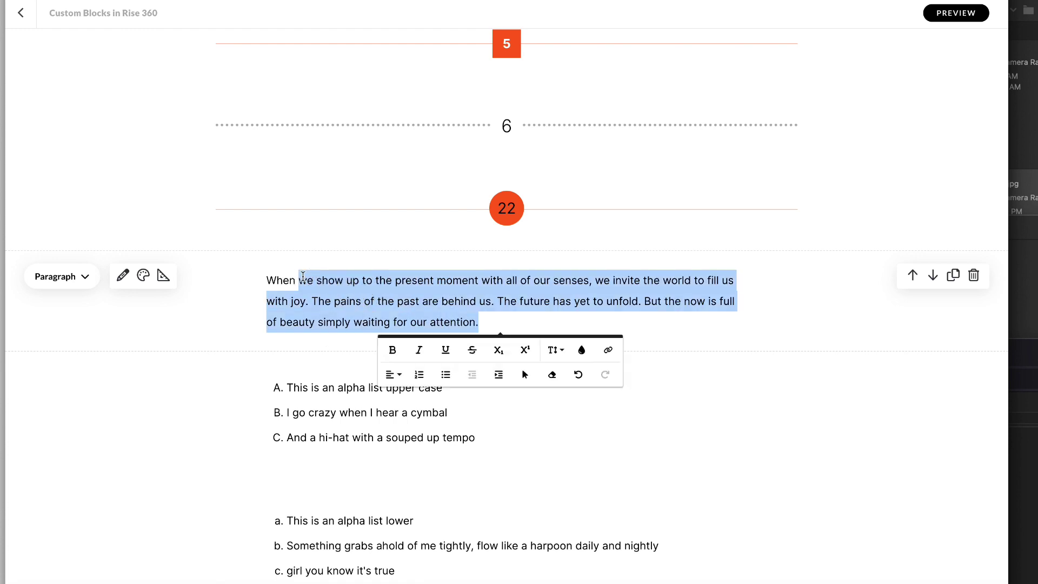
pyautogui.press('BackSpace')
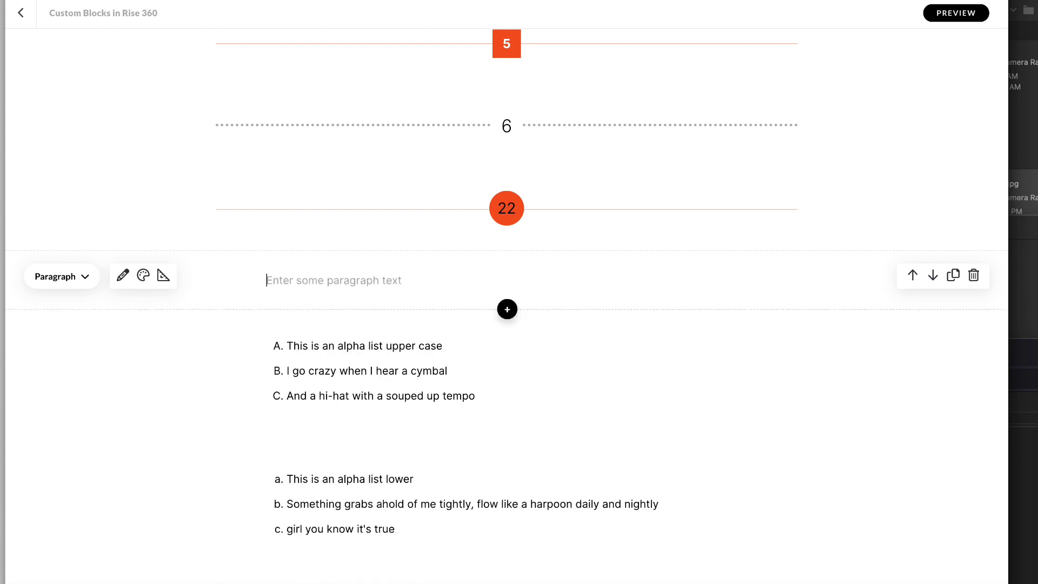
pyautogui.doubleClick(277, 281)
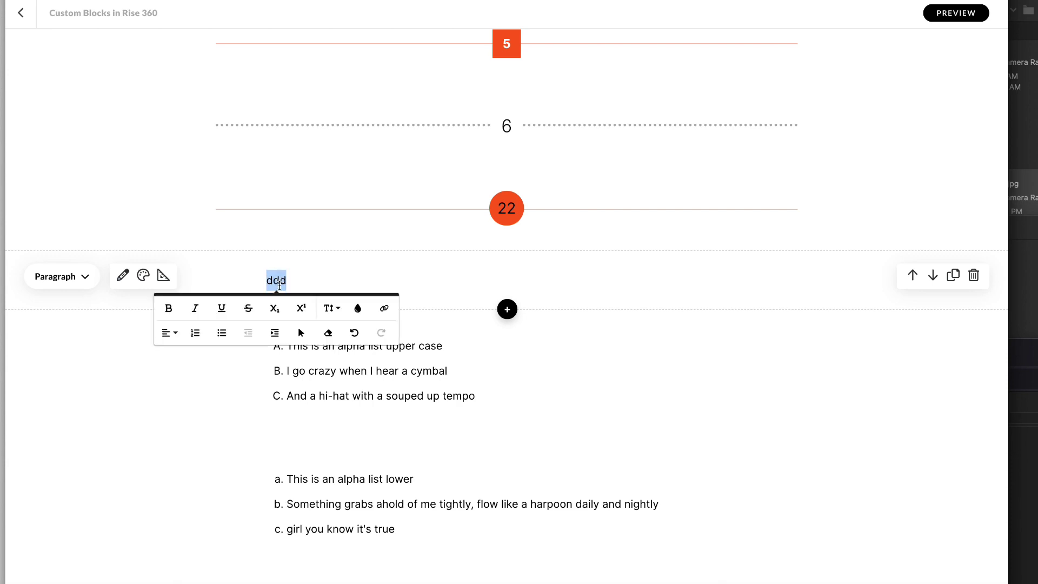
pyautogui.click(272, 276)
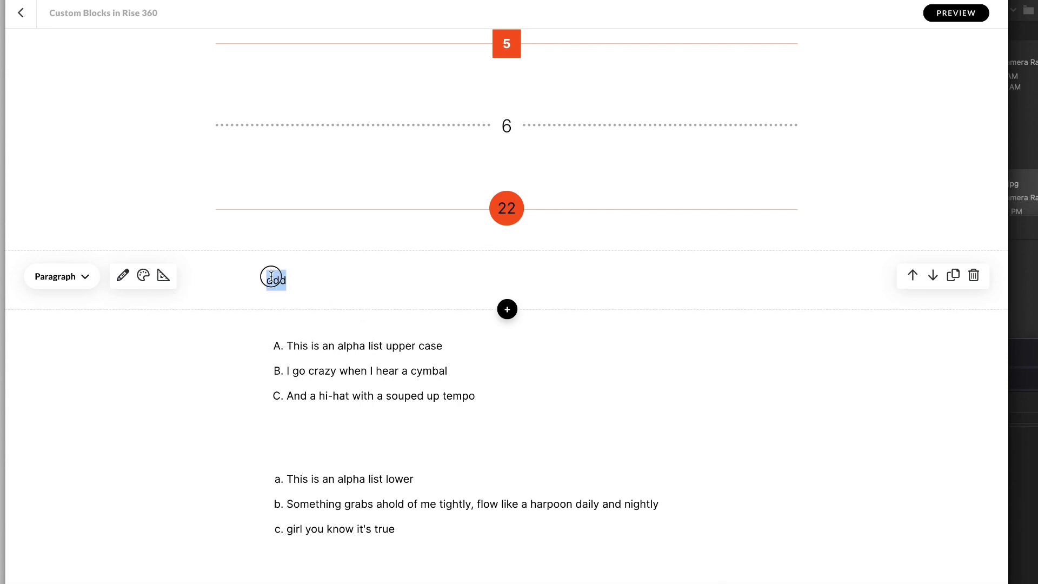
pyautogui.doubleClick(278, 280)
pyautogui.moveTo(278, 280); pyautogui.dragTo(287, 279)
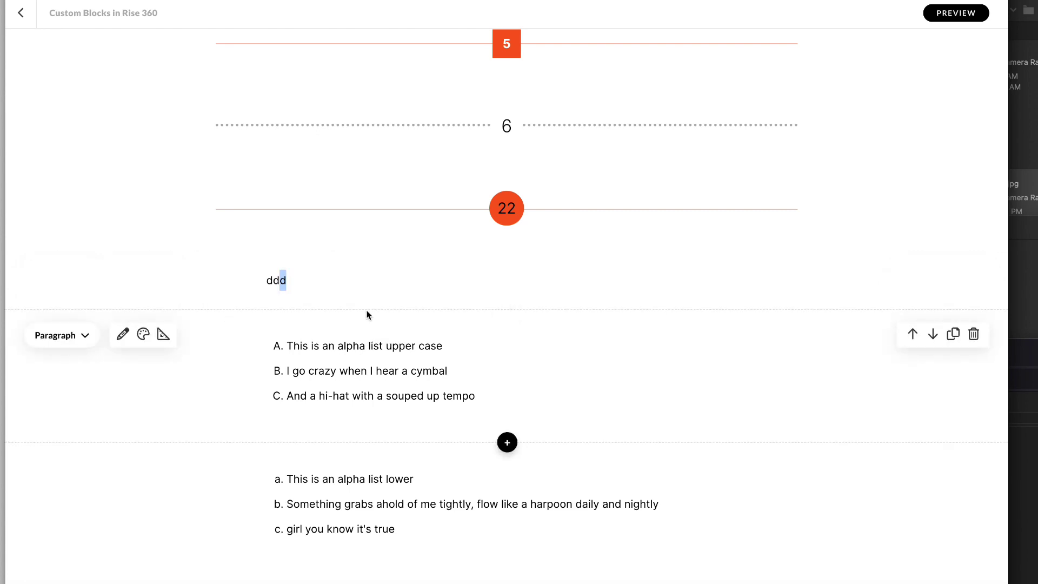
pyautogui.doubleClick(274, 278)
pyautogui.click(273, 280)
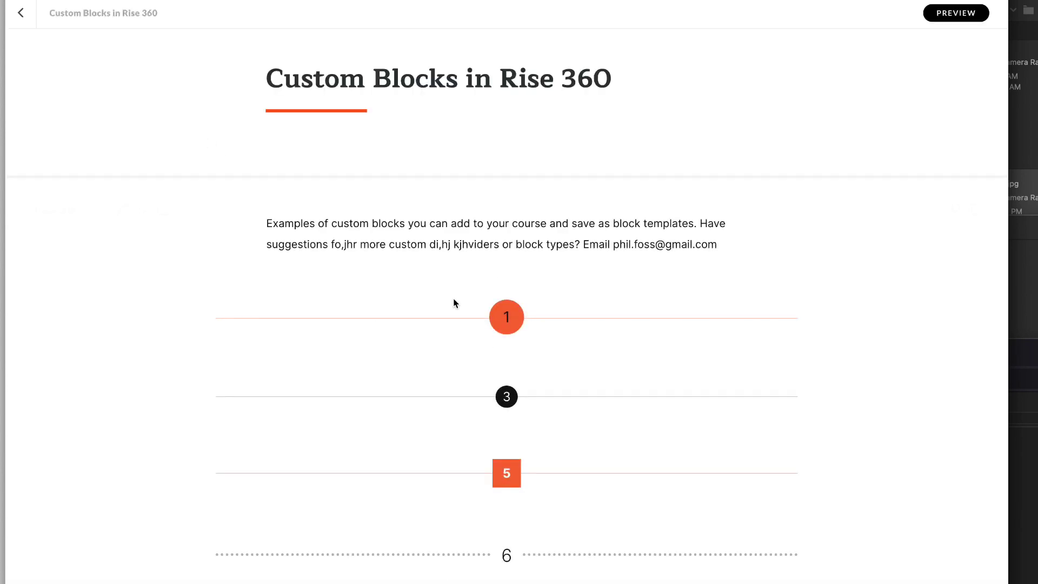
# - Give the word ddd a purple background colour
pyautogui.scroll(-2, 470, 325)
pyautogui.scroll(-5, 508, 352)
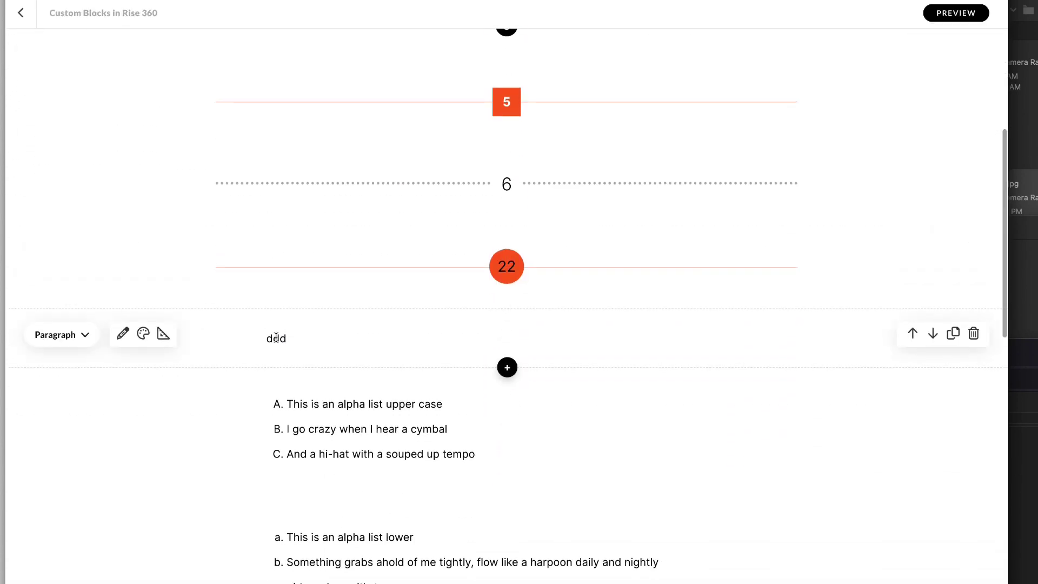
pyautogui.click(282, 339)
pyautogui.moveTo(282, 339); pyautogui.dragTo(268, 339)
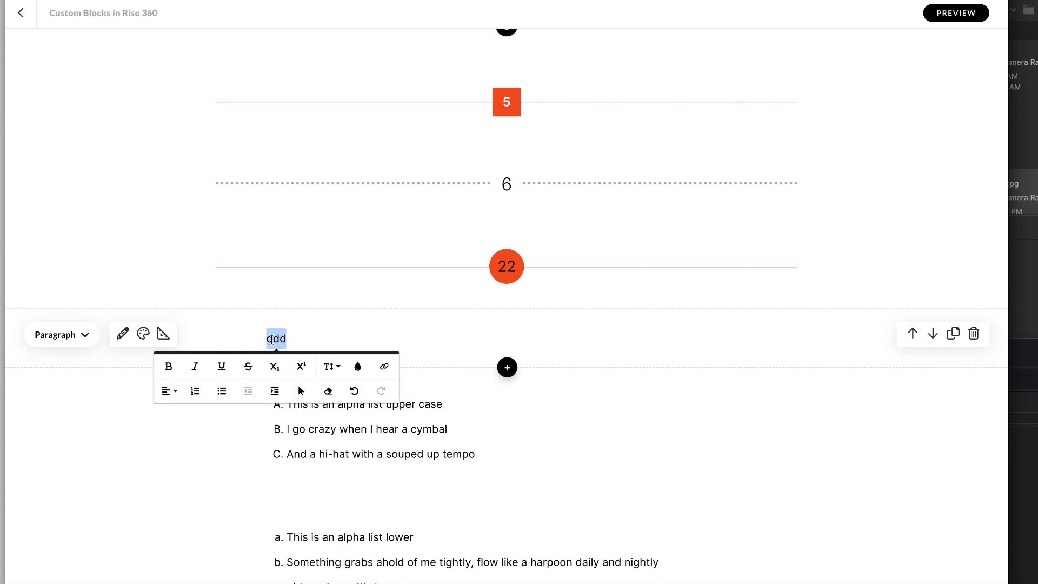
pyautogui.click(358, 366)
pyautogui.click(312, 388)
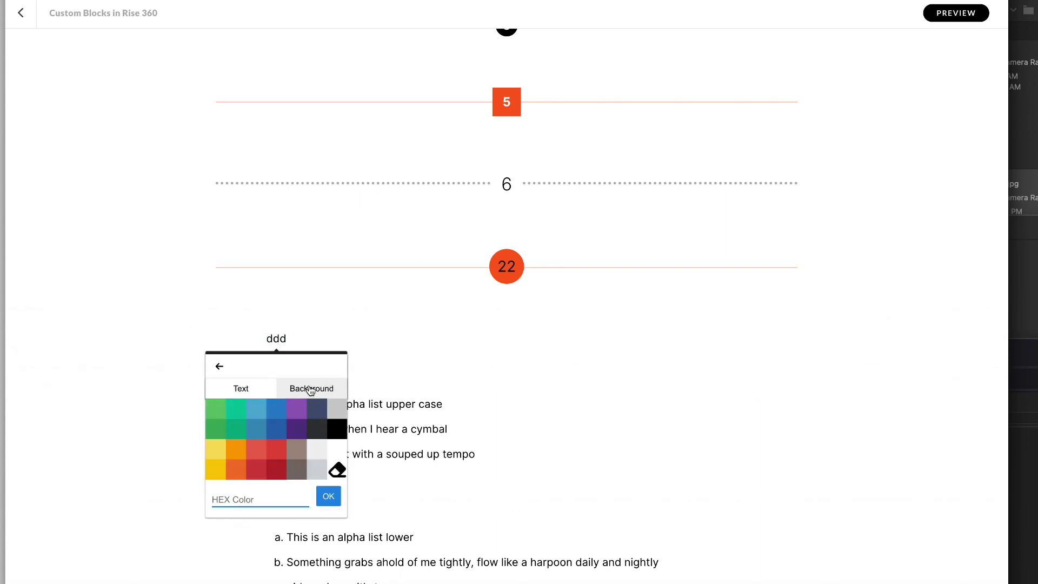
pyautogui.click(296, 410)
pyautogui.click(313, 337)
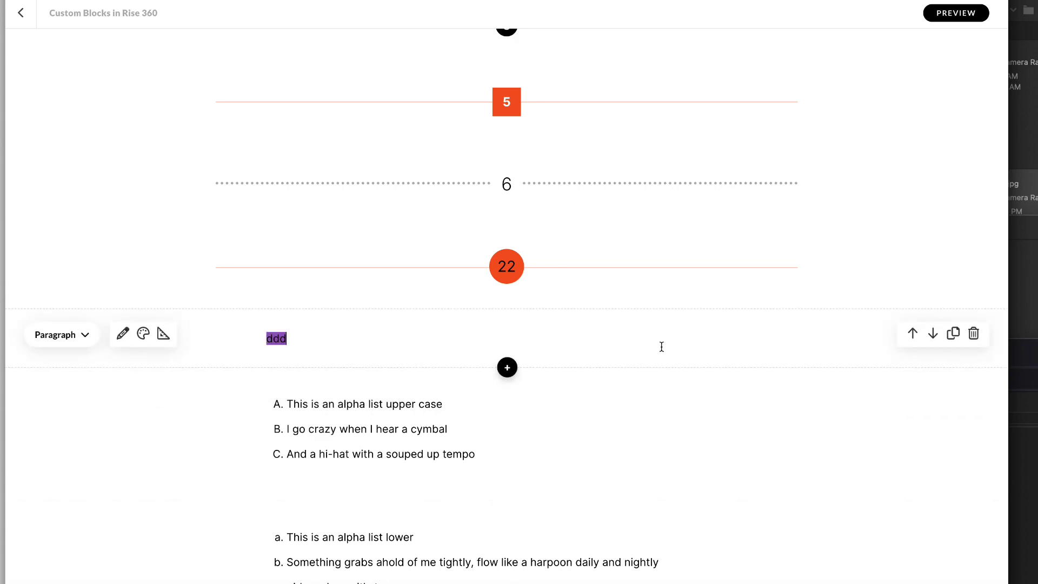
# - Inspect the ddd span in DevTools and change its background-color to red
pyautogui.rightClick(286, 336)
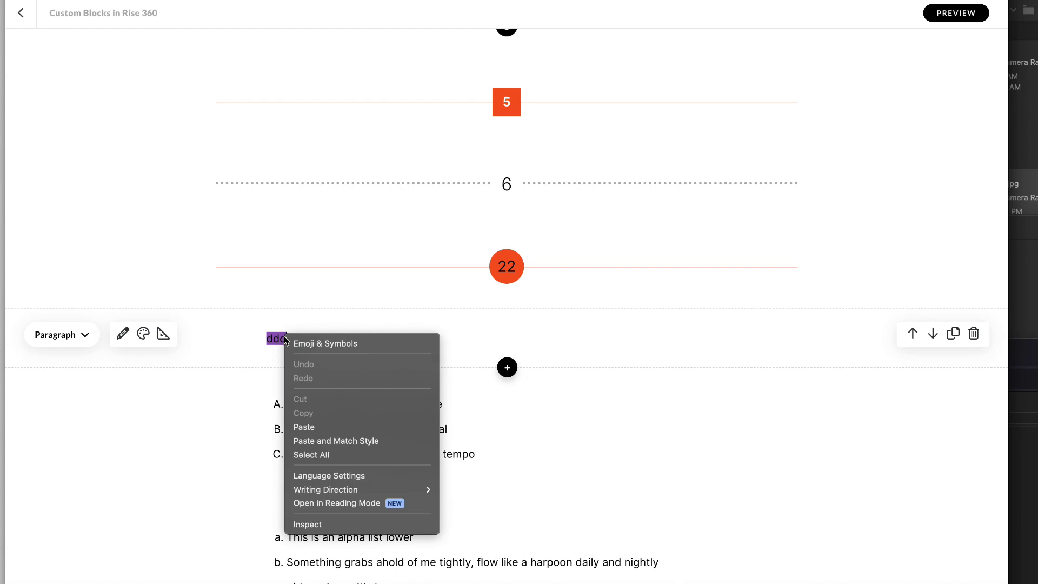
pyautogui.click(343, 524)
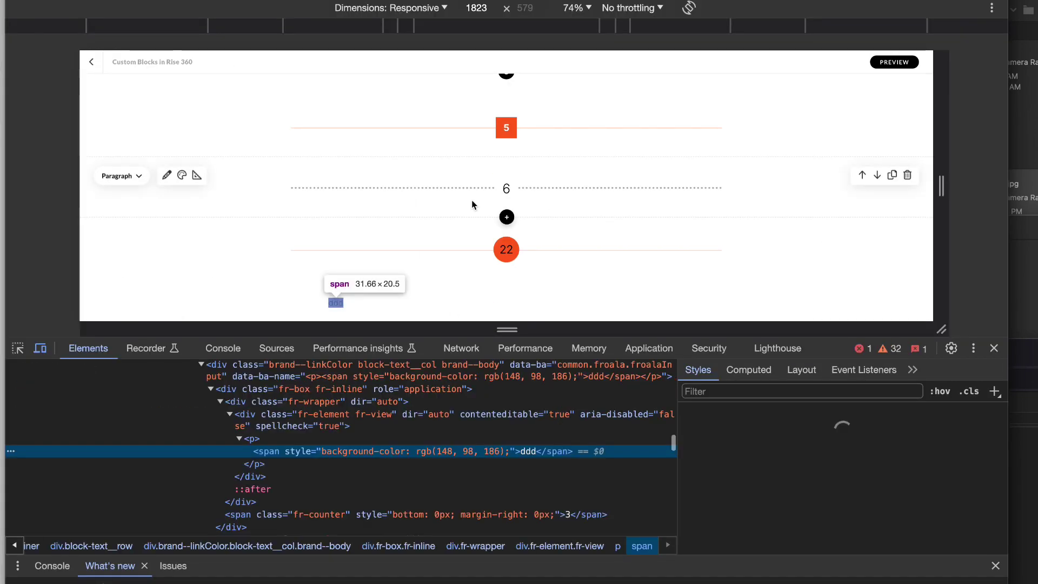
pyautogui.click(335, 301)
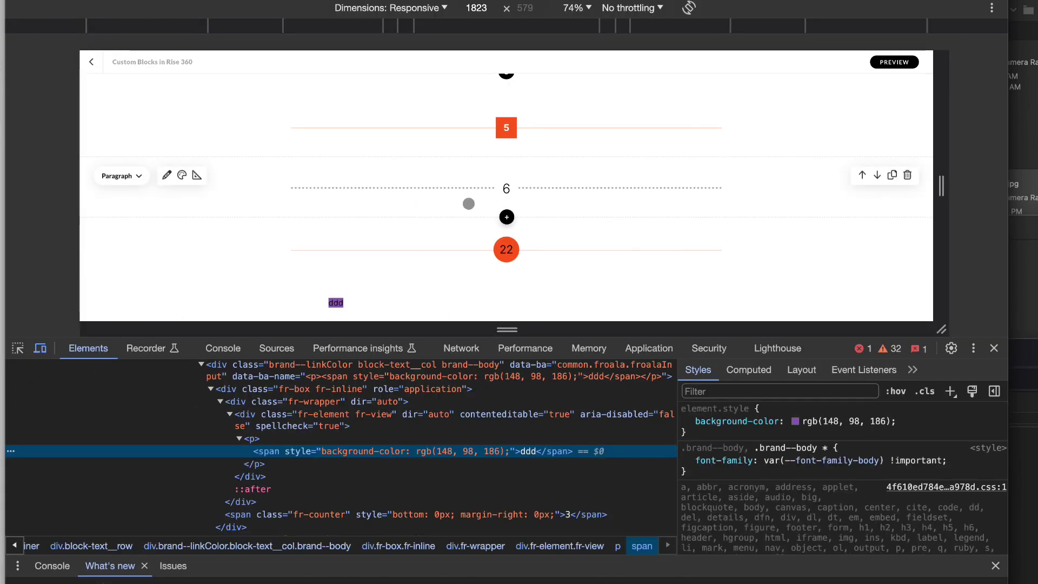
pyautogui.click(257, 439)
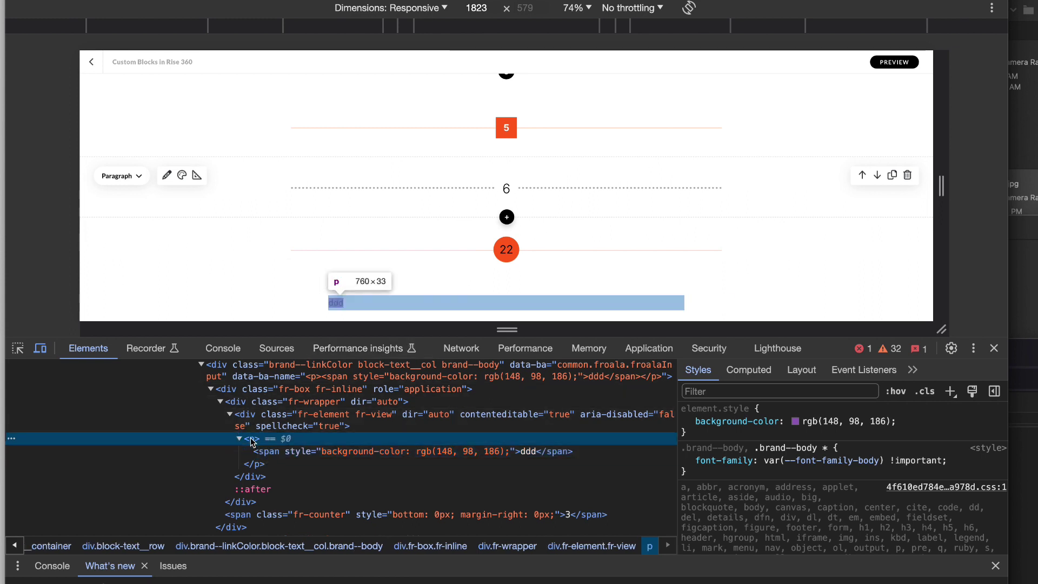
pyautogui.click(446, 451)
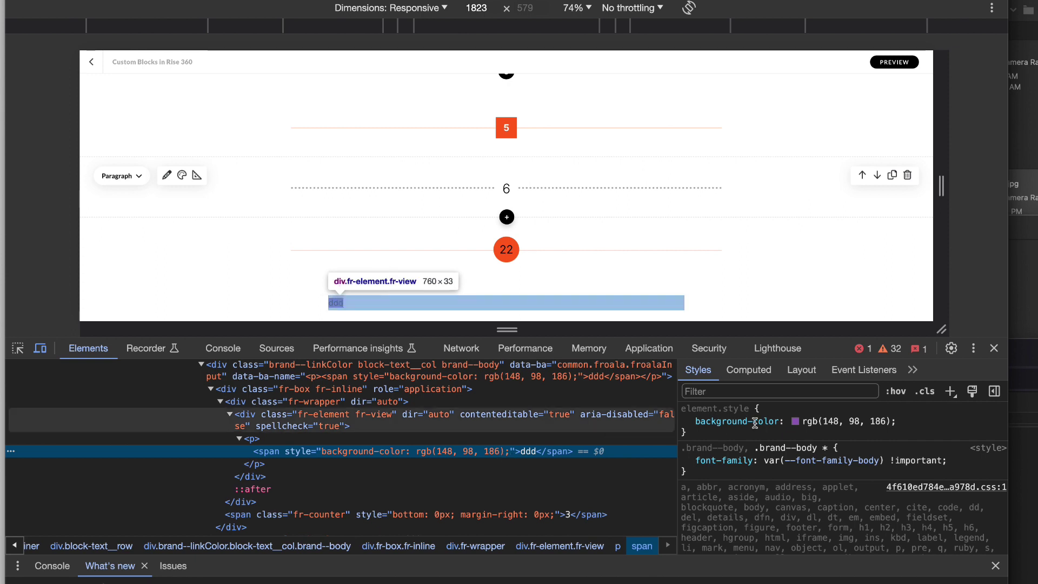
pyautogui.click(808, 422)
pyautogui.write('red;')
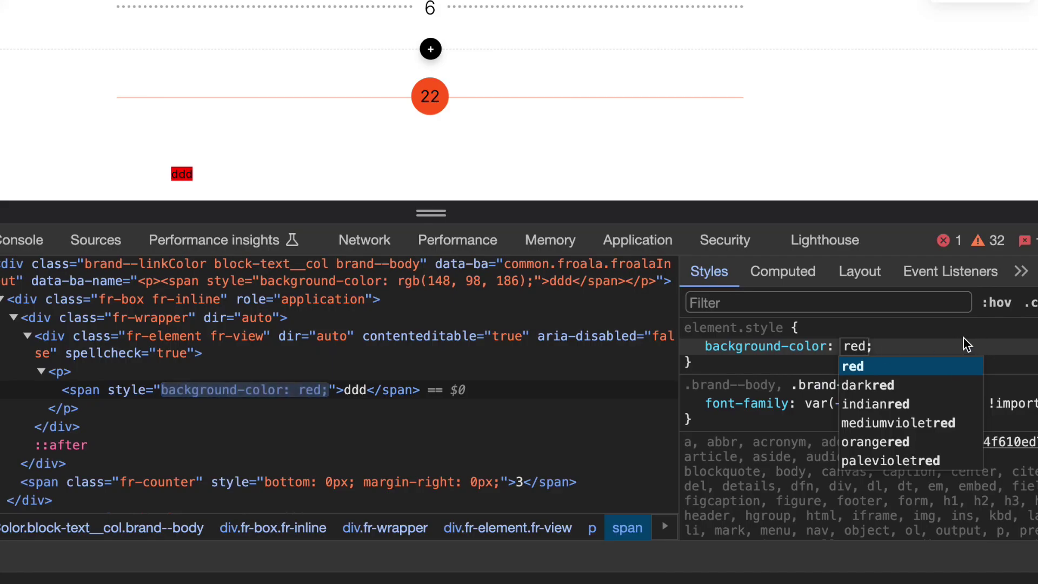
pyautogui.click(963, 341)
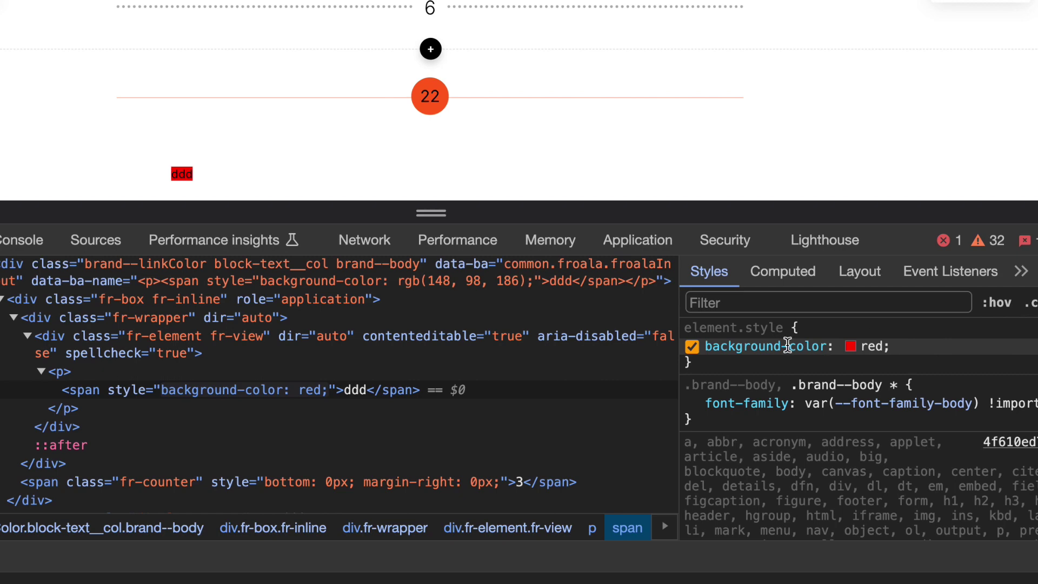
# - Add color: white and display: inline-block to the span's element.style
pyautogui.click(946, 349)
pyautogui.write('color')
pyautogui.press('Tab')
pyautogui.write('whit')
pyautogui.press('Return')
pyautogui.click(869, 373)
pyautogui.click(868, 368)
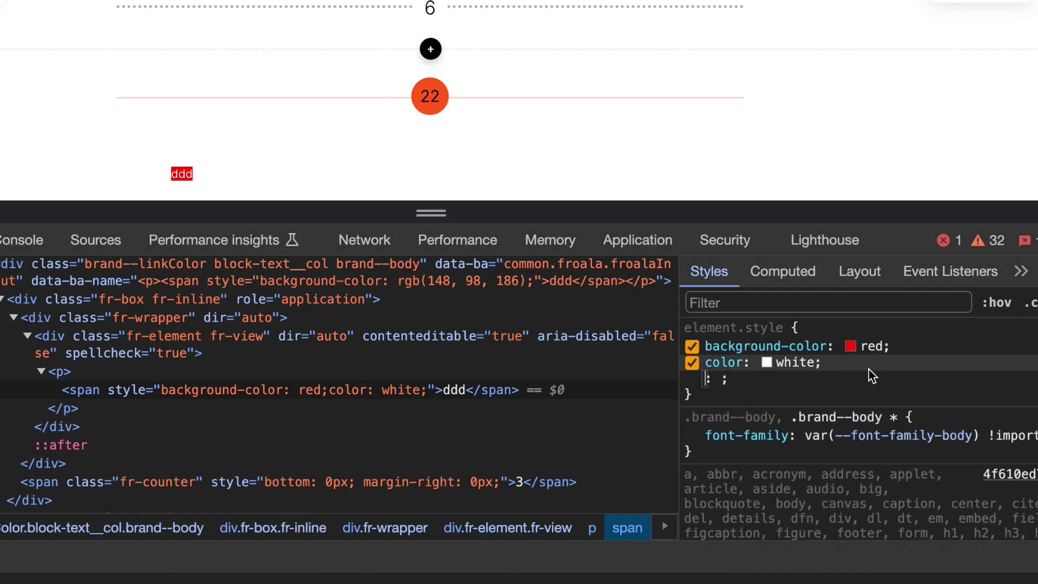
pyautogui.write('d')
pyautogui.press('Tab')
pyautogui.write('inline-bl')
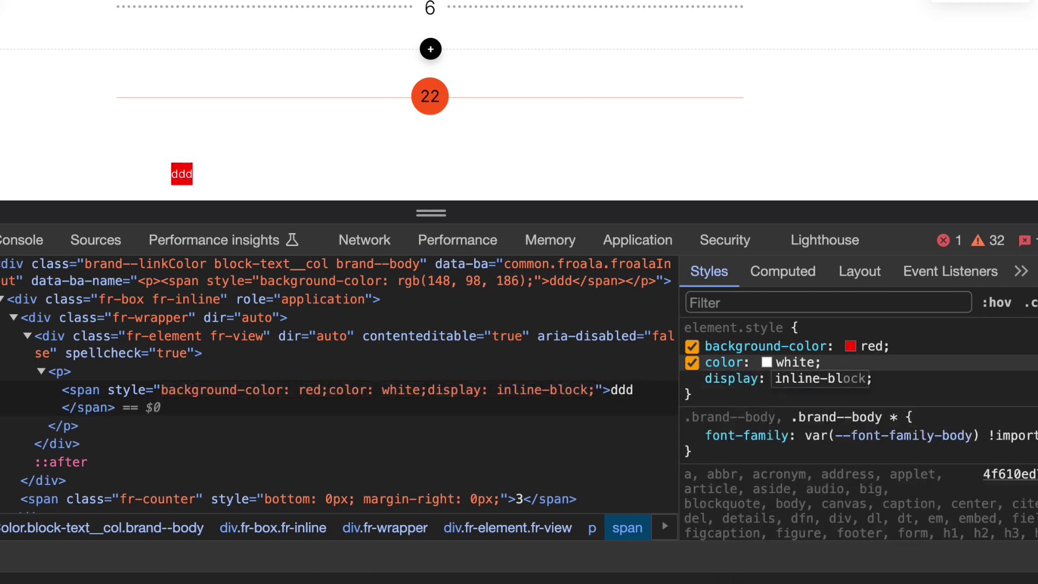
pyautogui.press('Return')
# - Add padding: 3rem to the ddd span's inline style
pyautogui.write('pa')
pyautogui.press('Tab')
pyautogui.write('3')
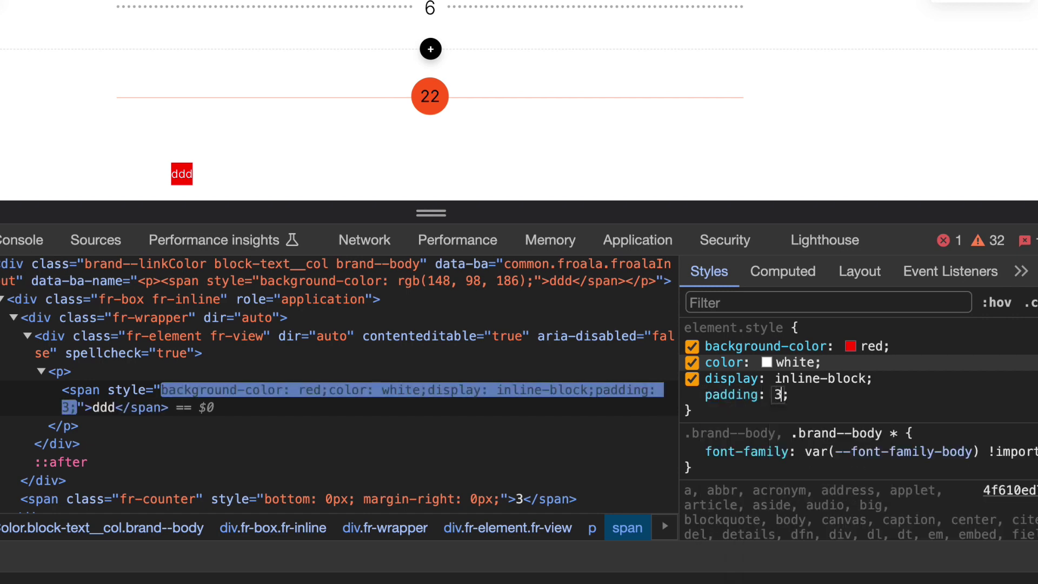
pyautogui.write('rem')
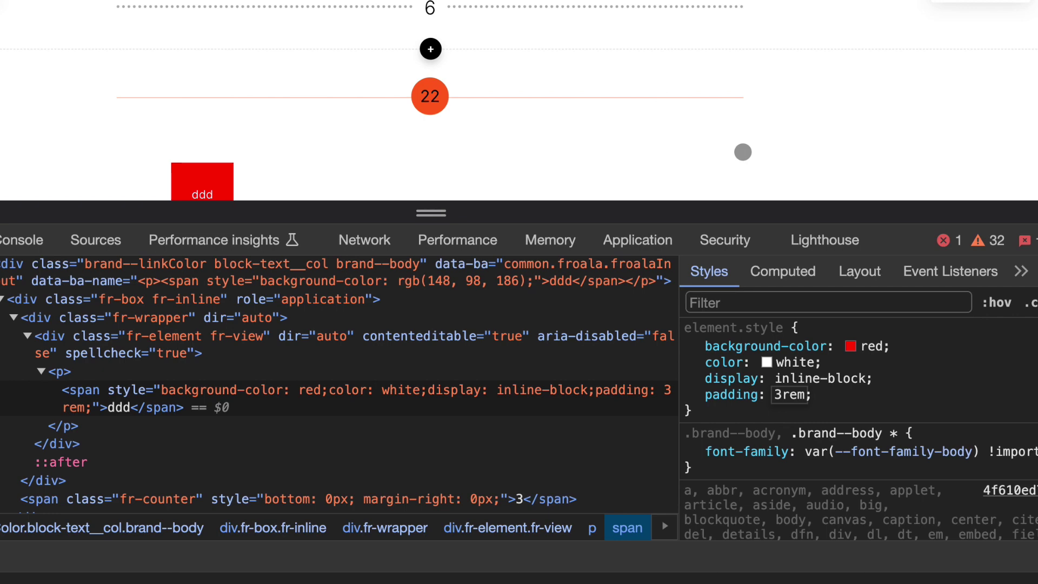
pyautogui.click(744, 90)
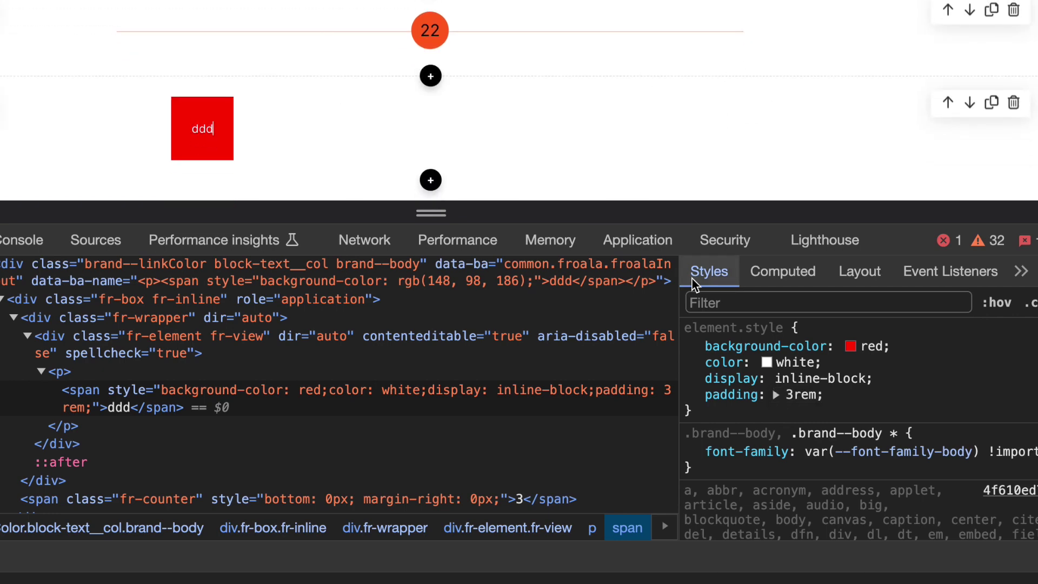
pyautogui.click(912, 373)
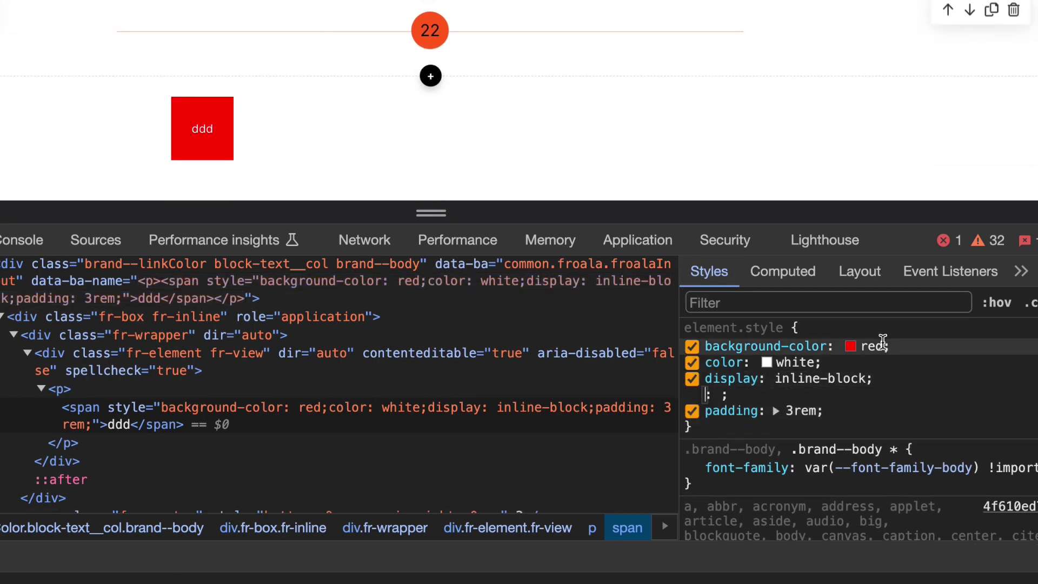
pyautogui.click(897, 363)
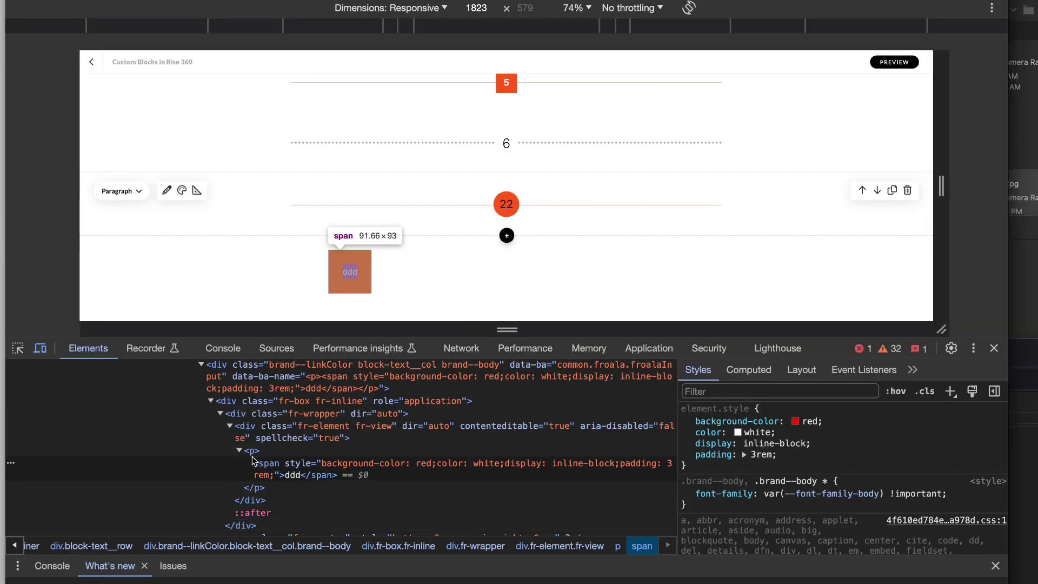
# - Replace the ddd paragraph's markup with the copied dotted divider code using Edit as HTML
pyautogui.click(60, 391)
pyautogui.rightClick(60, 391)
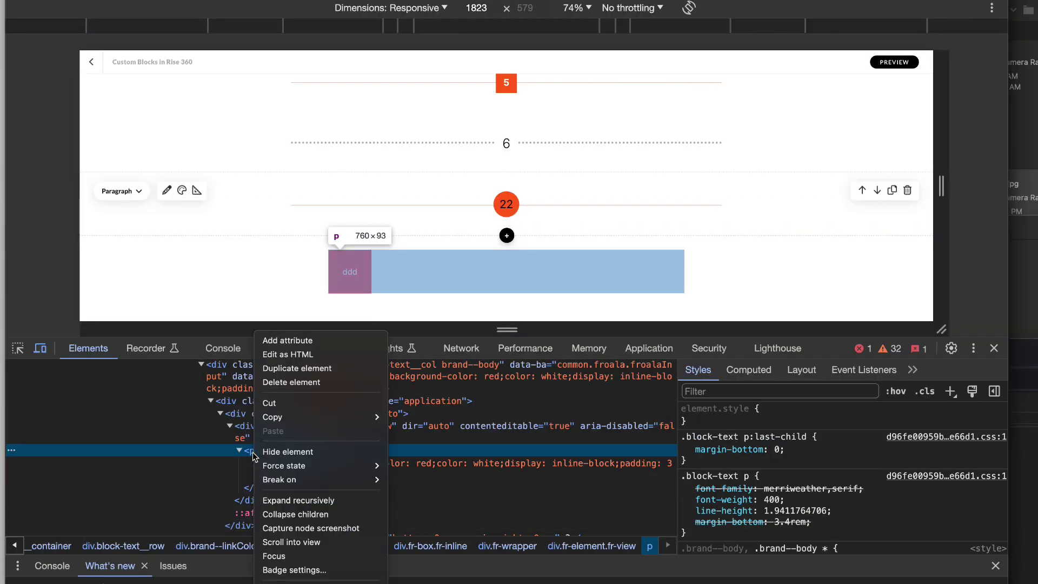
pyautogui.click(306, 354)
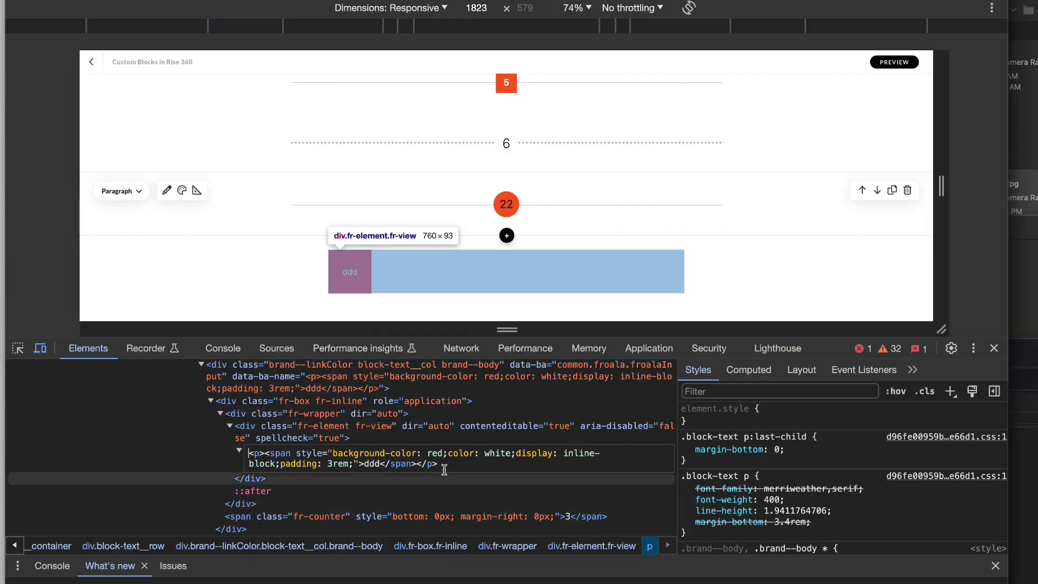
pyautogui.tripleClick(248, 454)
pyautogui.write('<p><span style="height:1px;display:block;position:relative;color:transparent;border-top:4px dotted black;opacity:.3;top:36px;">&nbsp;</span> <span class="mydivider" style="text-align:center;display:block;font-size:28px;border:1px solid #fff;position:relative;line-height:45px;background-color:white;height:45px;width:45px;font-weight:100;margin:10px auto;border-radius:50%;">16</span></p>')
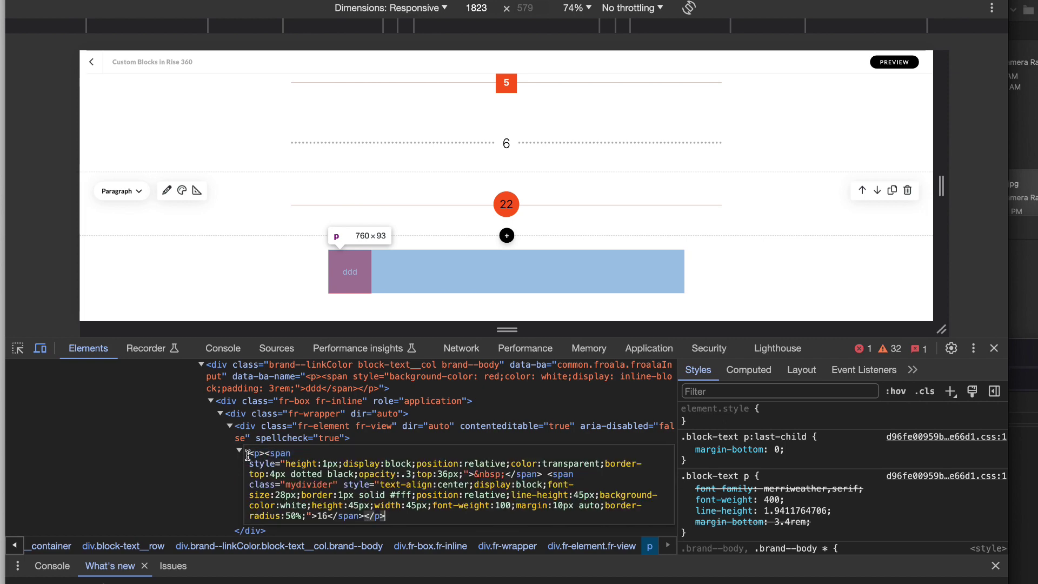
pyautogui.press('super+Return')
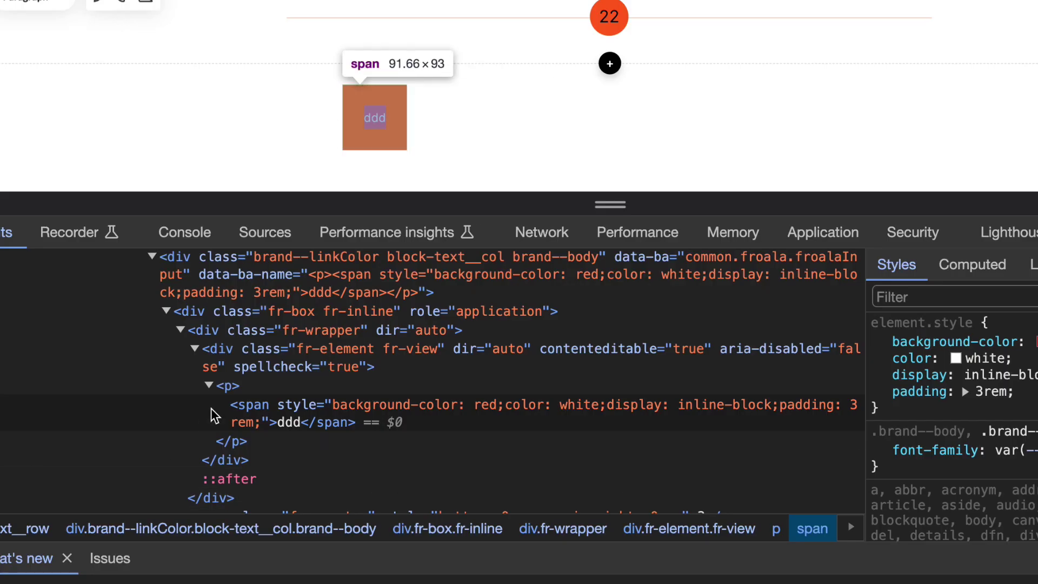
# - Redo the Edit as HTML replacement with select-all and paste so the dotted 16 divider renders
pyautogui.click(229, 387)
pyautogui.rightClick(228, 387)
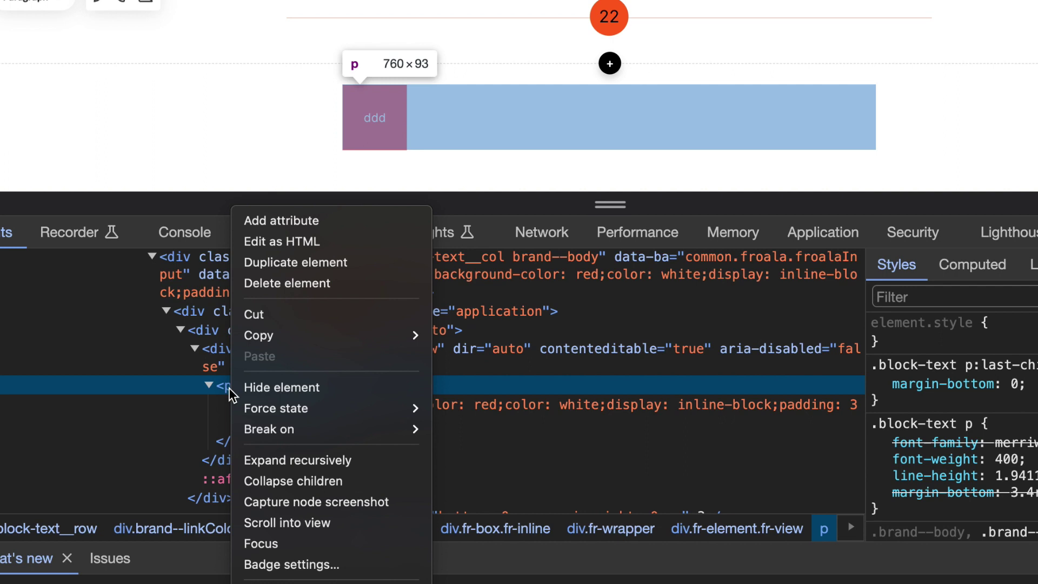
pyautogui.click(311, 243)
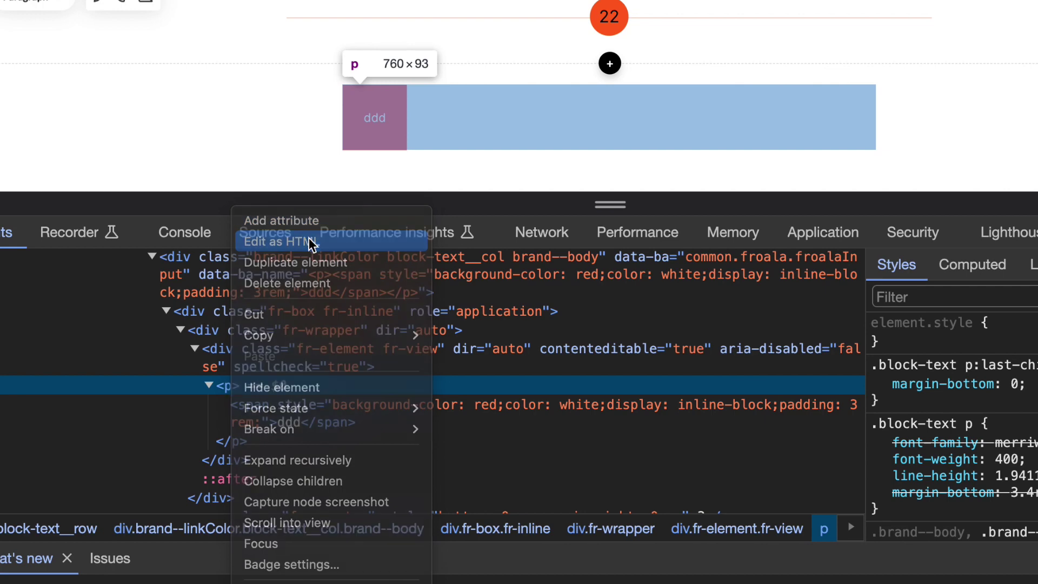
pyautogui.click(511, 406)
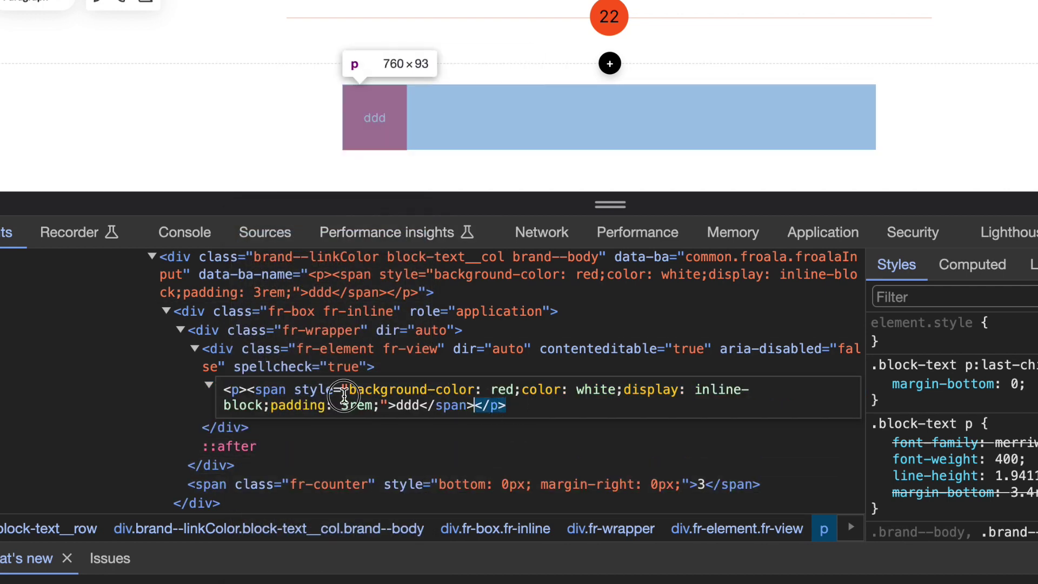
pyautogui.hotkey('ctrl', 'a')
pyautogui.write('<p><span style="height:1px;display:block;position:relative;color:transparent;border-top:4px dotted black;opacity:.3;top:36px;">&nbsp;</span> <span class="mydivider" style="text-align:center;display:block;font-size:28px;border:1px solid #fff;position:relative;line-height:45px;background-color:white;height:45px;width:45px;font-weight:100;margin:10px auto;border-radius:50%;">16</span></p>')
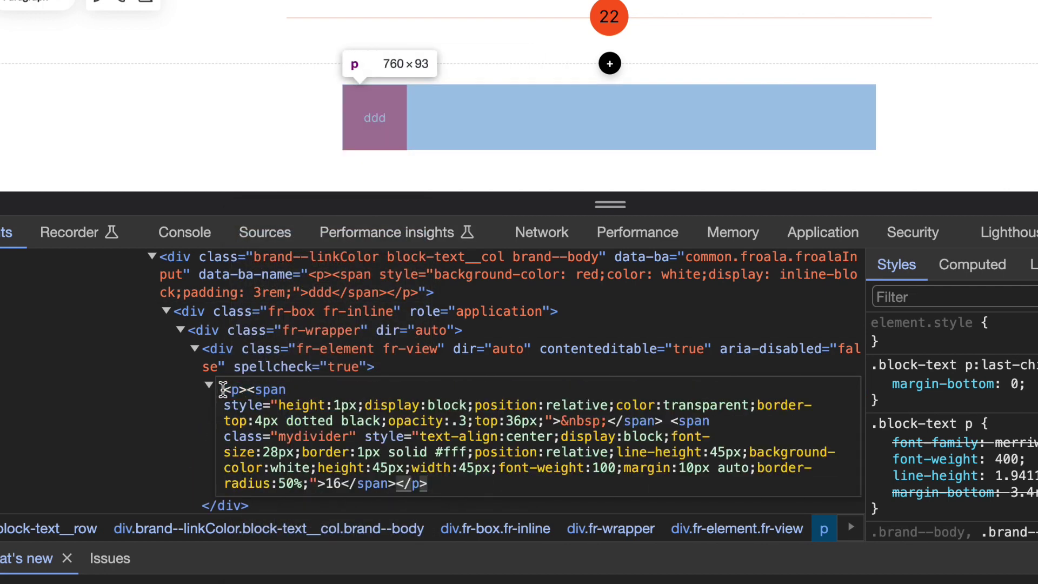
pyautogui.click(219, 367)
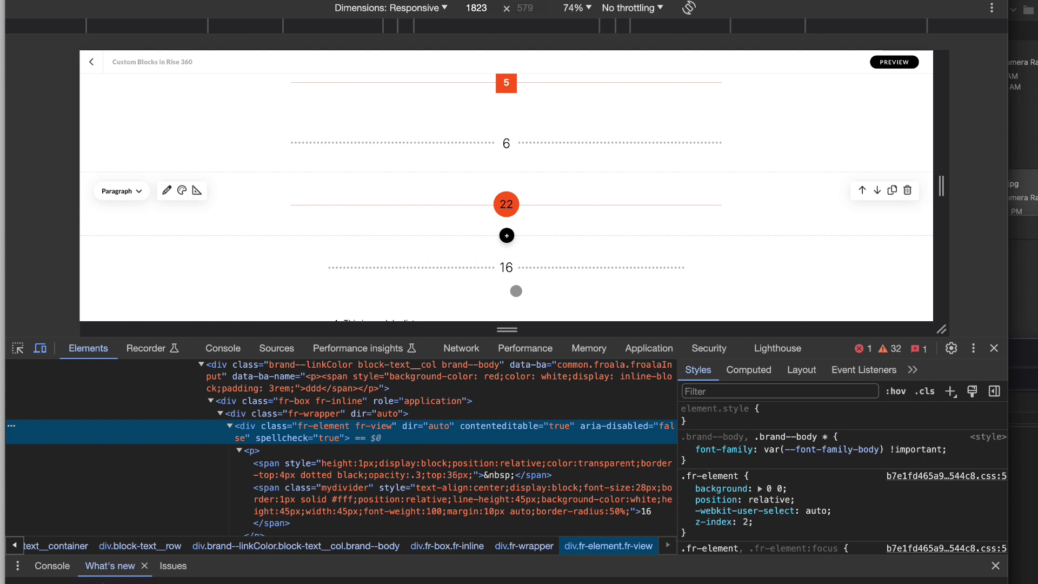
# - Close DevTools and give the dotted 161 divider Large content width and Medium padding (60)
pyautogui.click(995, 348)
pyautogui.click(164, 272)
pyautogui.click(178, 375)
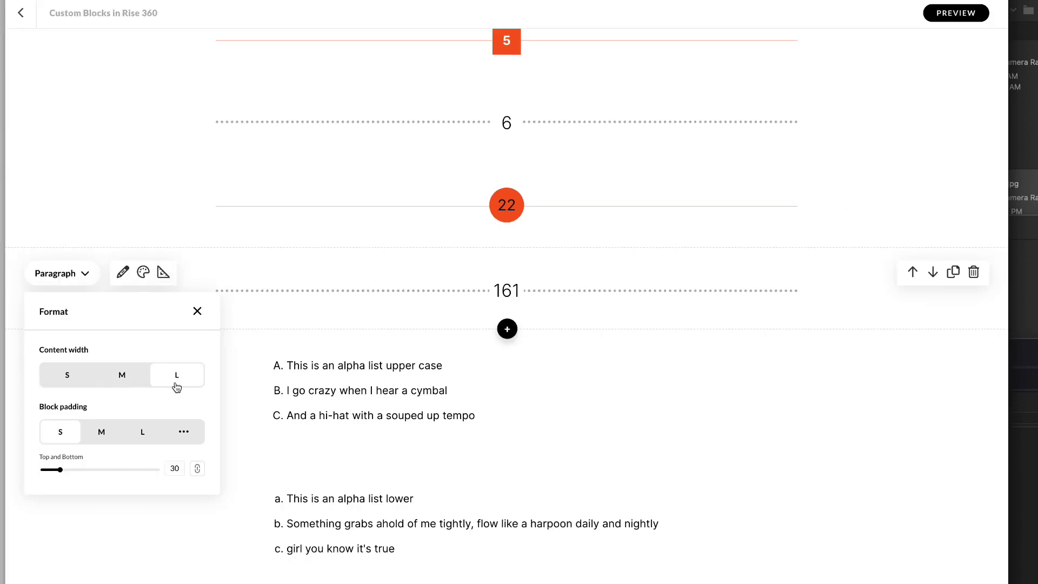
pyautogui.click(104, 432)
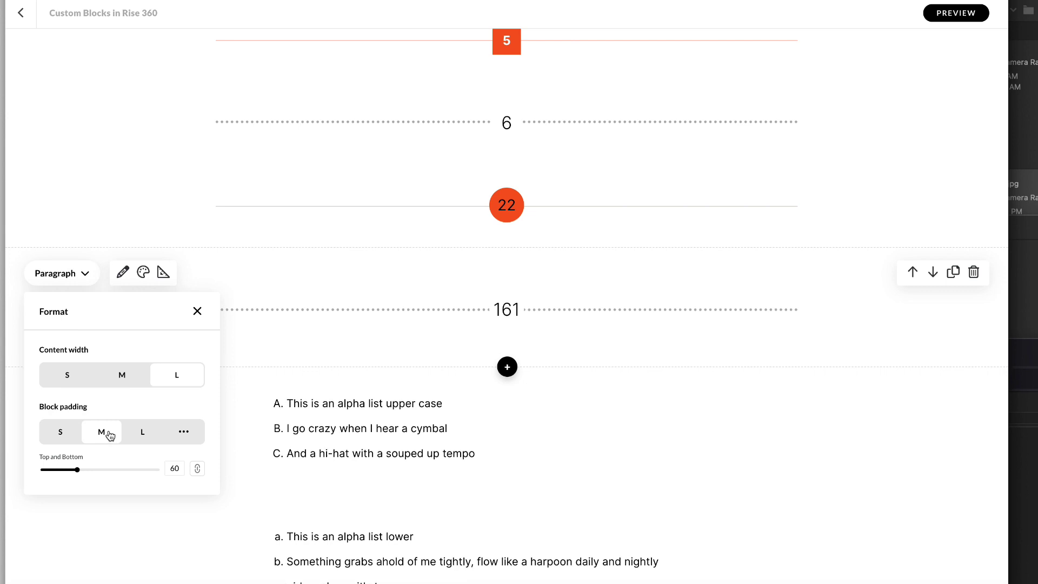
pyautogui.click(198, 313)
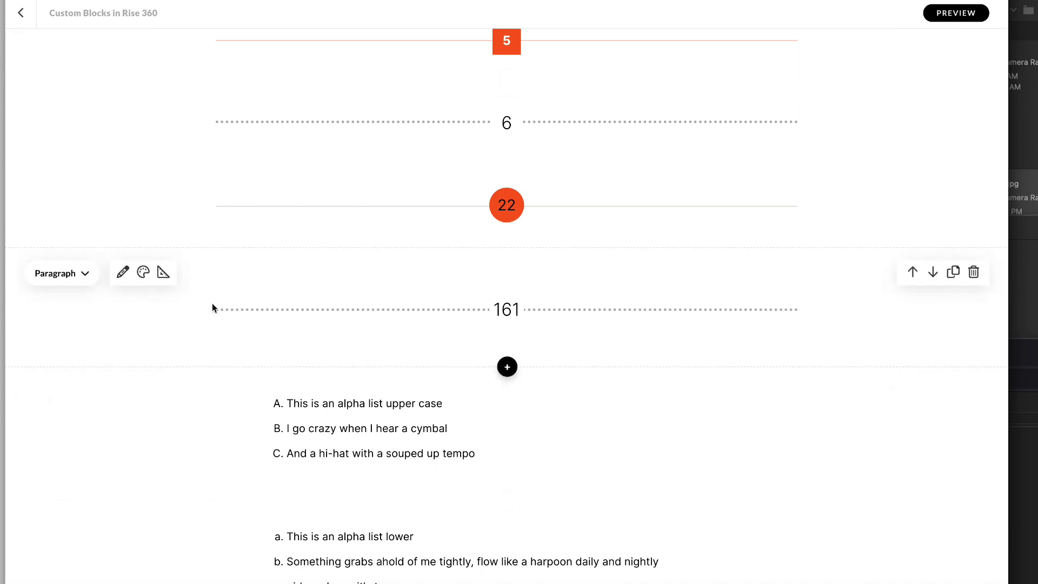
pyautogui.click(512, 372)
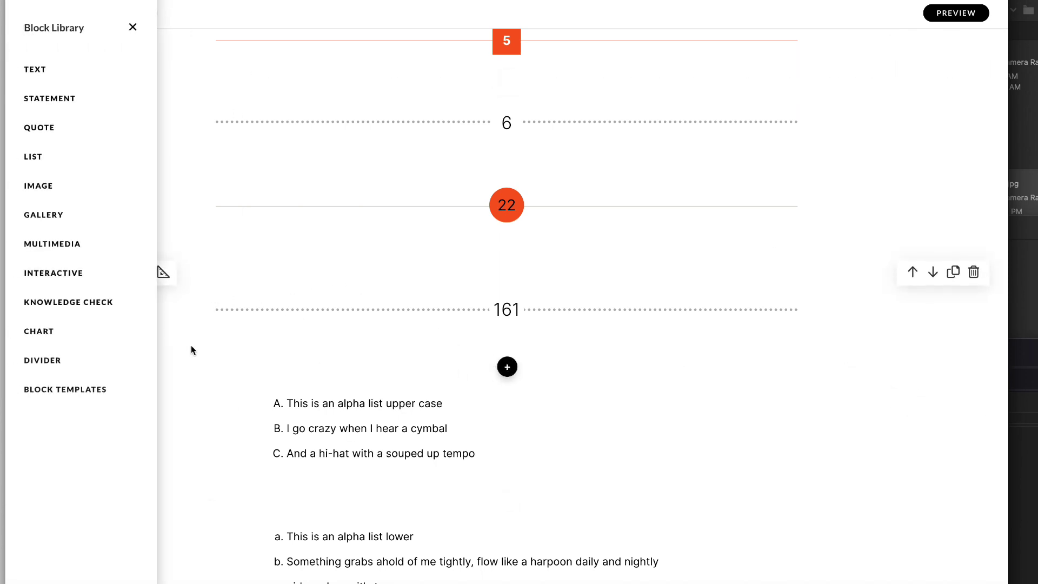
# - Save the dotted 161 divider block as a team-shared block template named 'dotted line number'
pyautogui.click(80, 392)
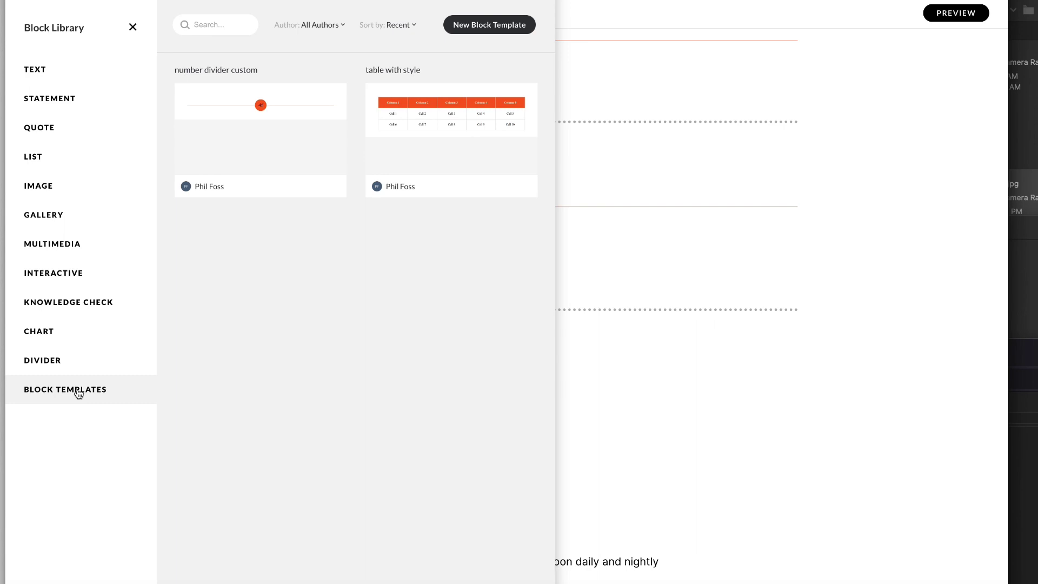
pyautogui.click(480, 25)
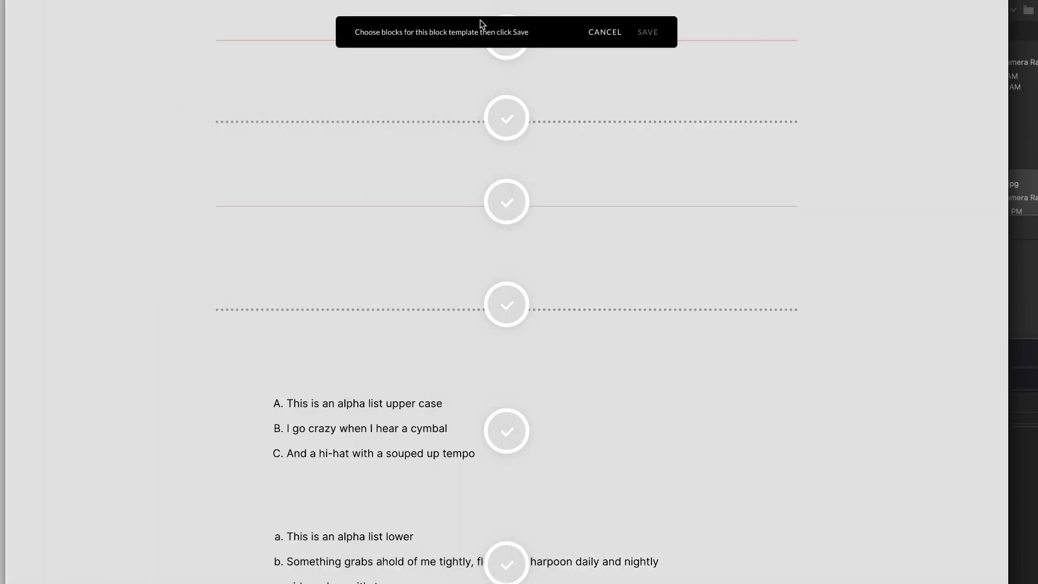
pyautogui.click(505, 305)
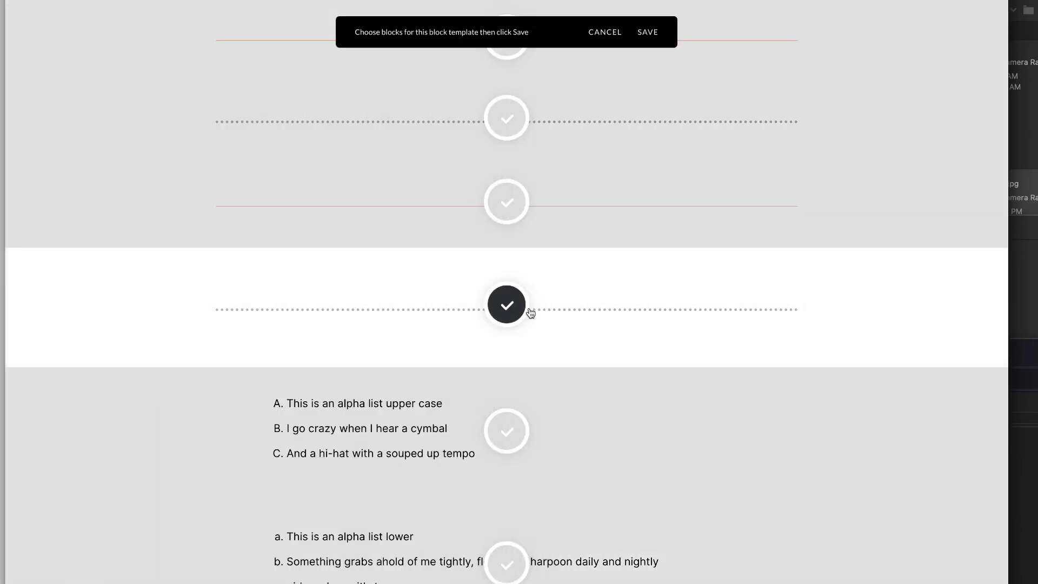
pyautogui.click(646, 31)
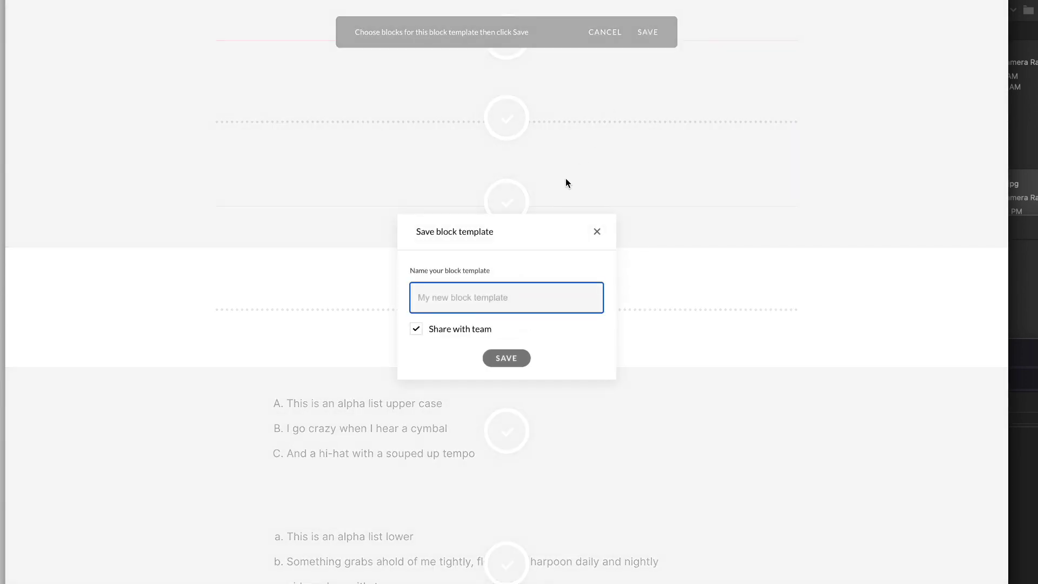
pyautogui.write('mber')
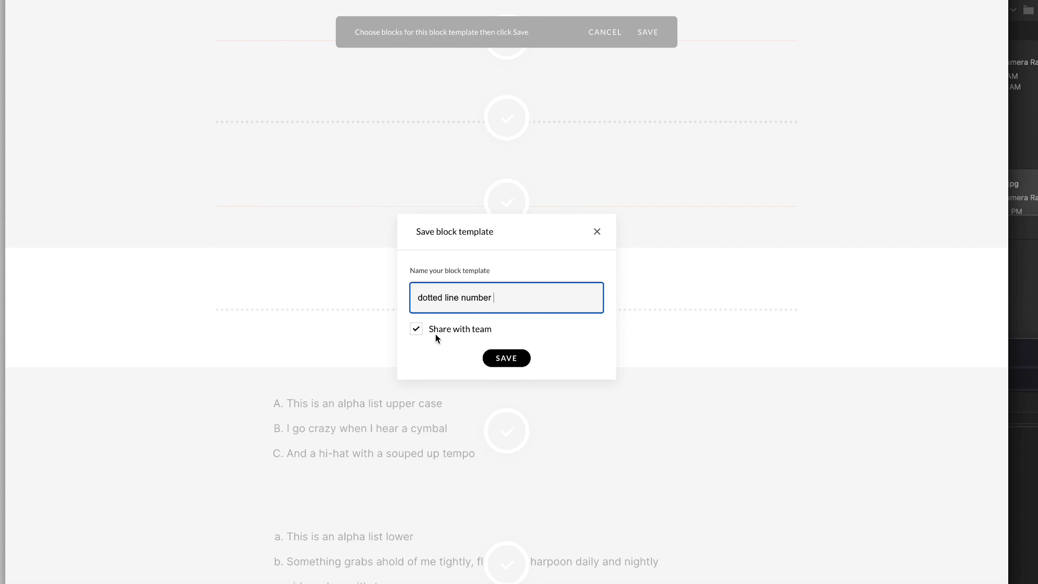
pyautogui.click(517, 358)
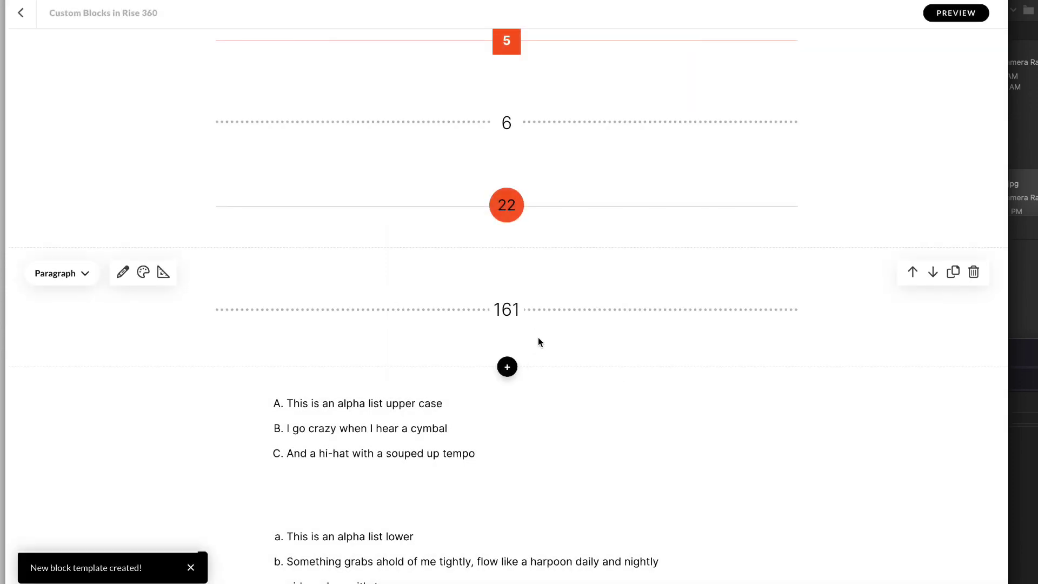
# - Insert the saved 'dotted line number' block template below the first divider
pyautogui.scroll(-2, 622, 325)
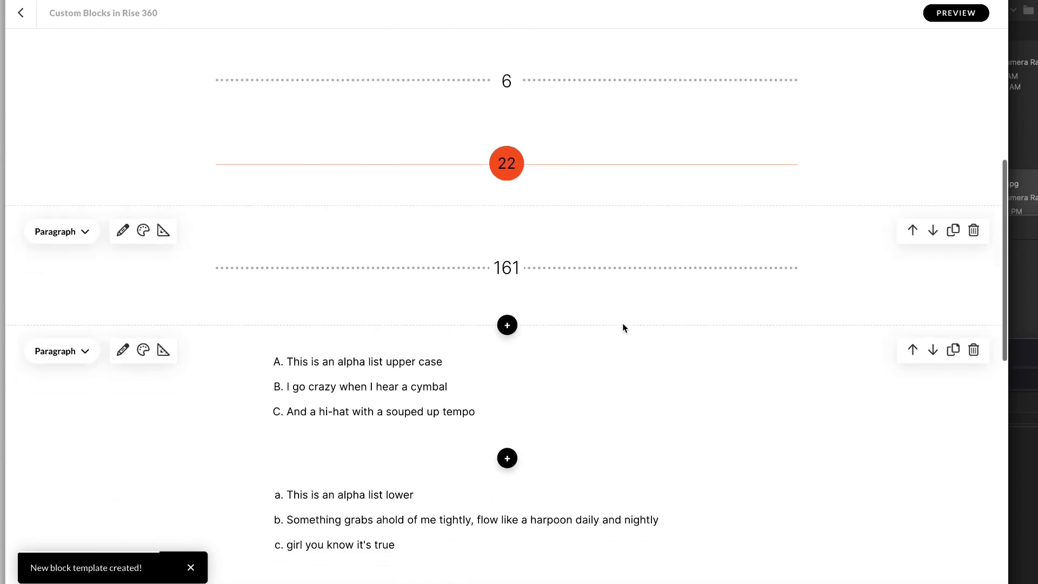
pyautogui.click(507, 321)
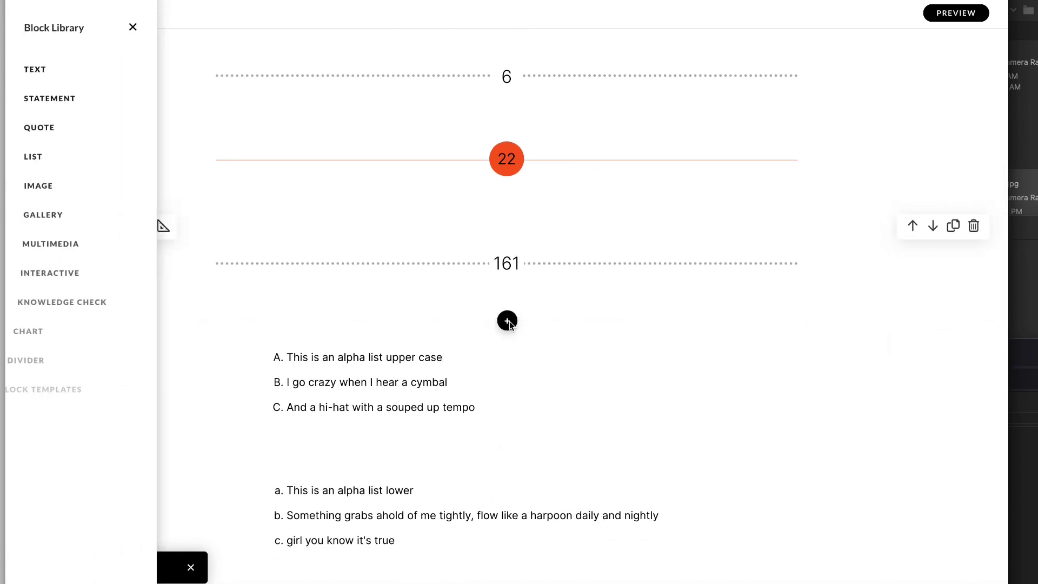
pyautogui.click(105, 389)
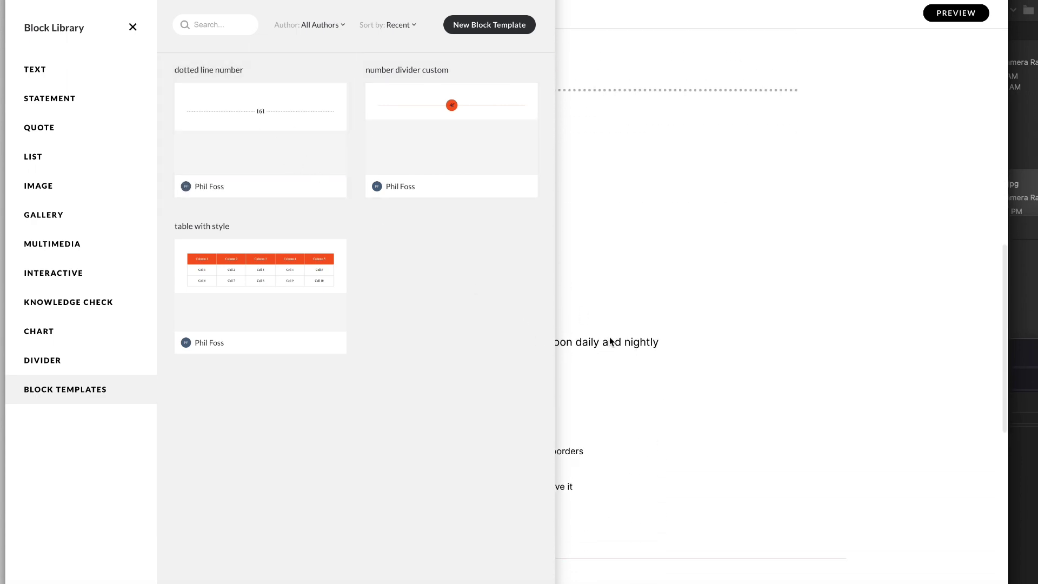
pyautogui.click(612, 309)
# - Change the second divider's number from 161 to 162
pyautogui.scroll(5, 517, 324)
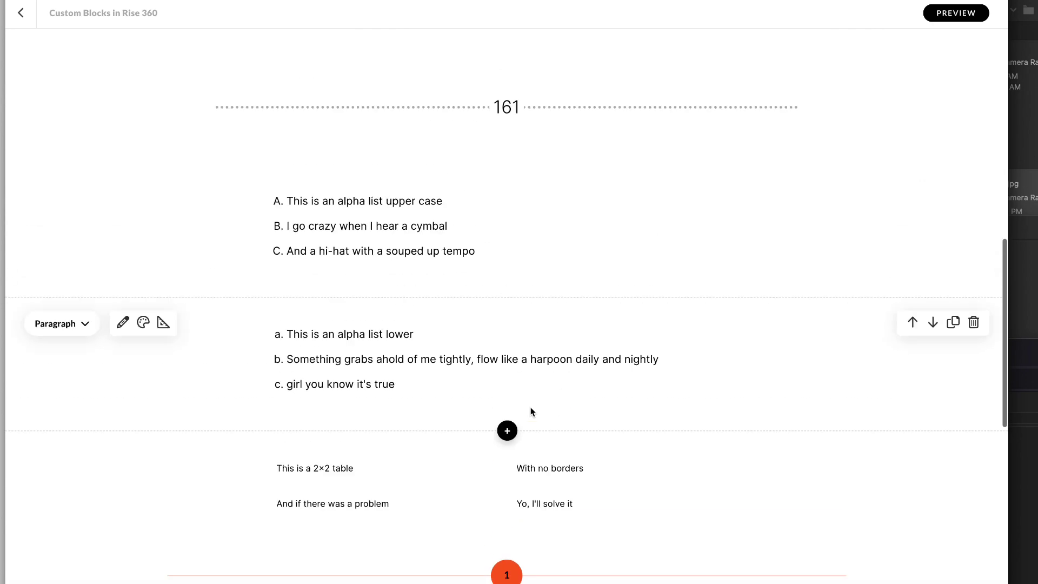
pyautogui.click(519, 317)
pyautogui.press('BackSpace')
pyautogui.write('2')
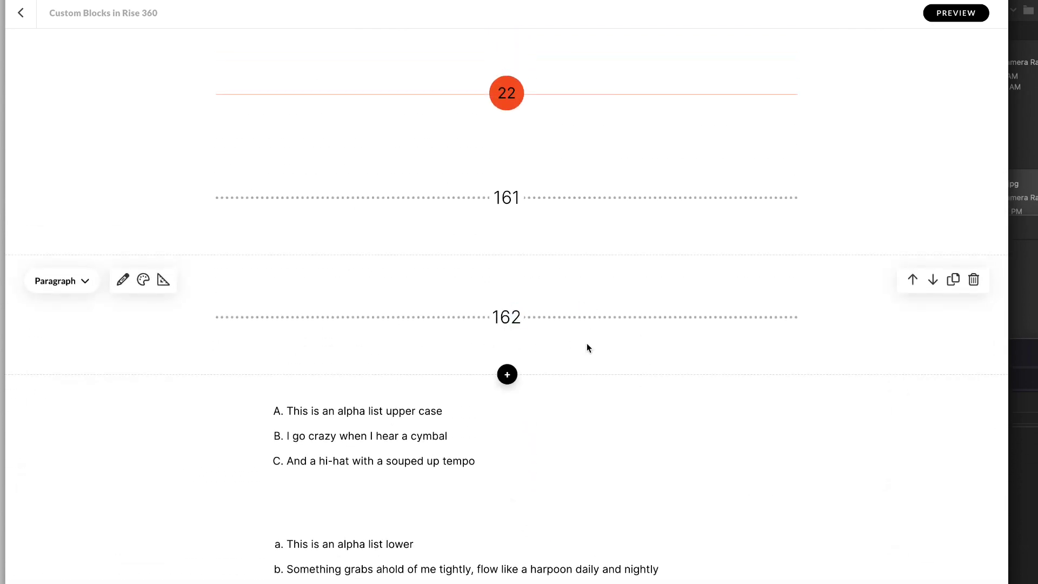
# - Scroll through the numbered divider examples and their HTML code on the Custom Blocks page
pyautogui.scroll(-1, 721, 393)
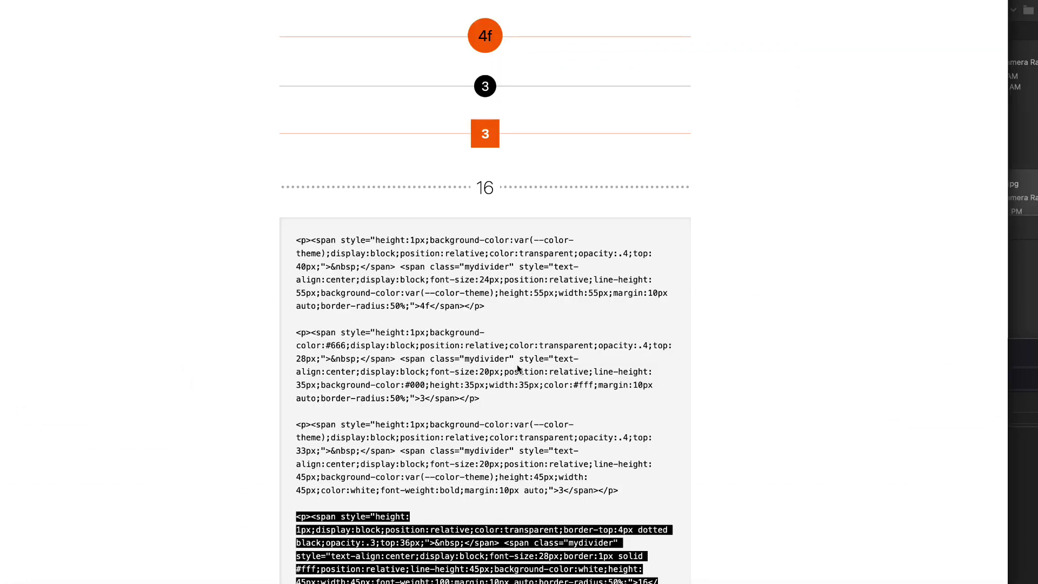
pyautogui.scroll(3, 556, 367)
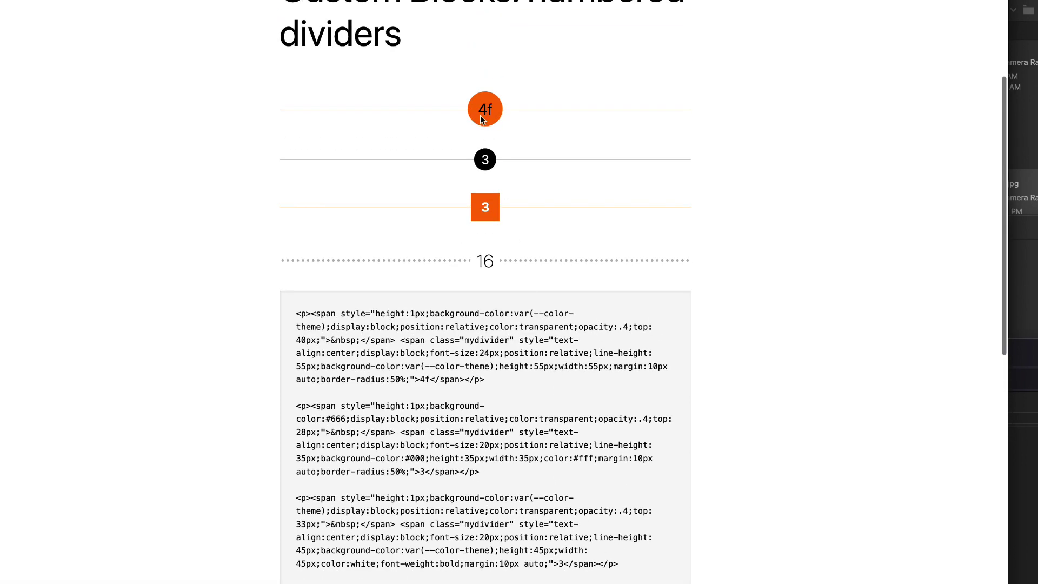
pyautogui.scroll(-4, 482, 276)
pyautogui.scroll(2, 473, 396)
pyautogui.scroll(5, 472, 396)
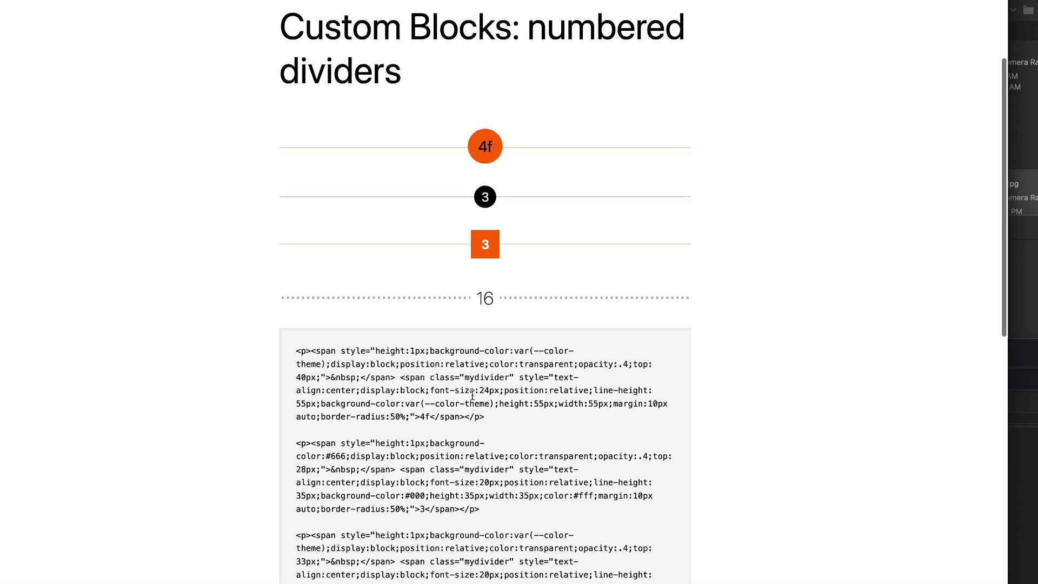
pyautogui.scroll(-10, 515, 323)
pyautogui.scroll(10, 516, 322)
pyautogui.scroll(-3, 516, 324)
pyautogui.scroll(4, 515, 323)
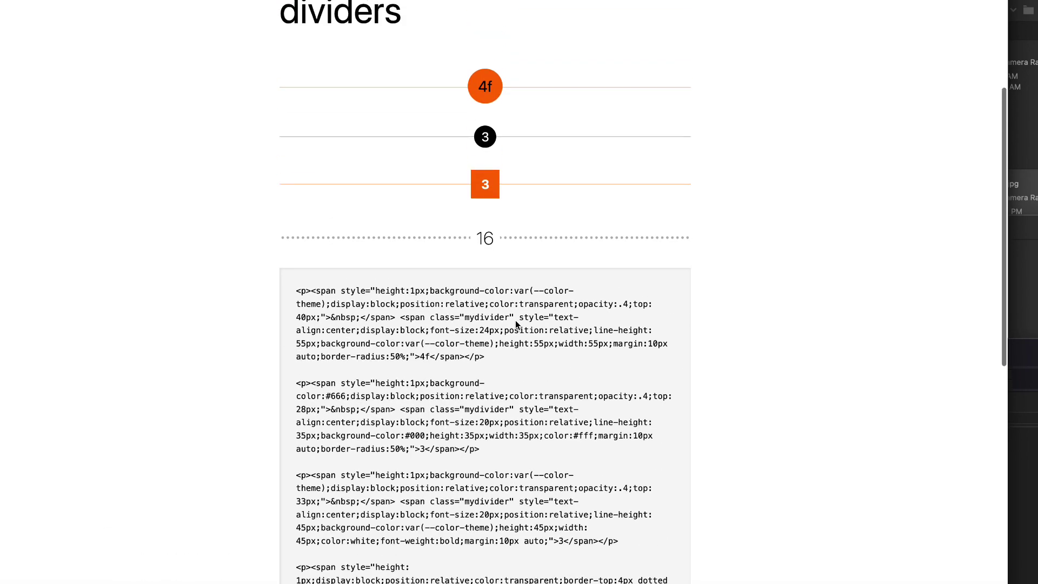
pyautogui.scroll(-2, 516, 323)
pyautogui.scroll(-2, 516, 324)
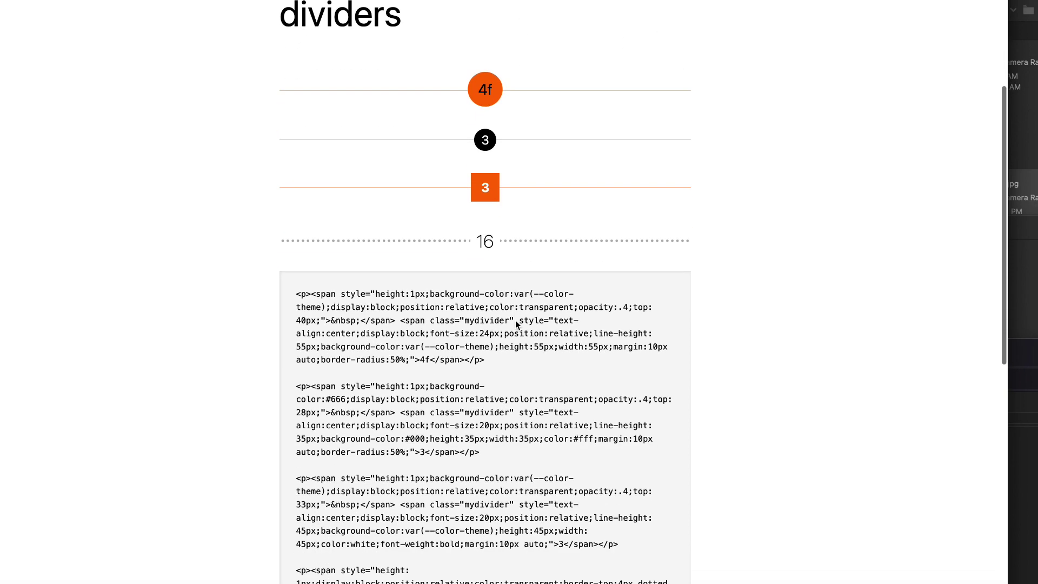